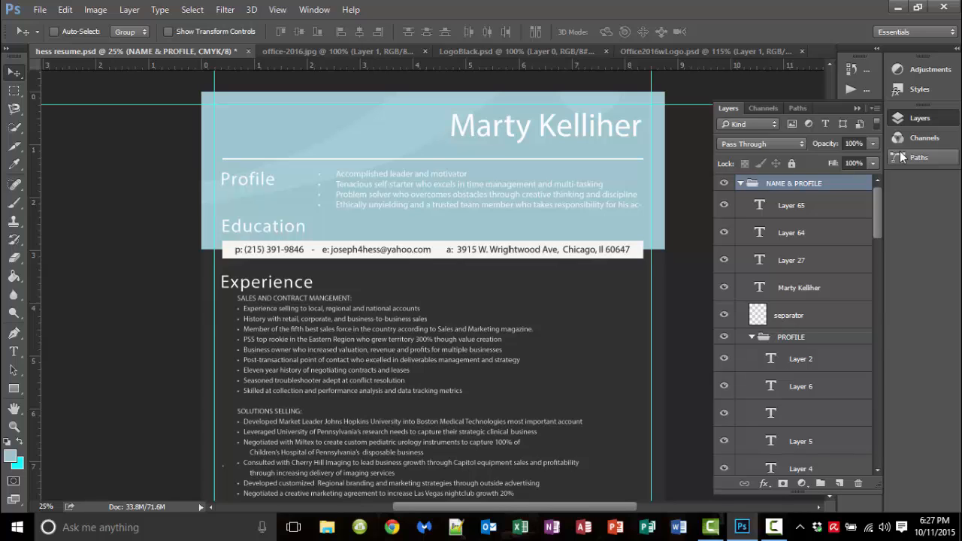
Collapse the NAME & PROFILE, CONTACT, EXPERIENCE, SEPARATOR, EDUCATION and BACKGROUND groups, then launch Word
{"action": "left_click", "coordinate": [741, 184]}
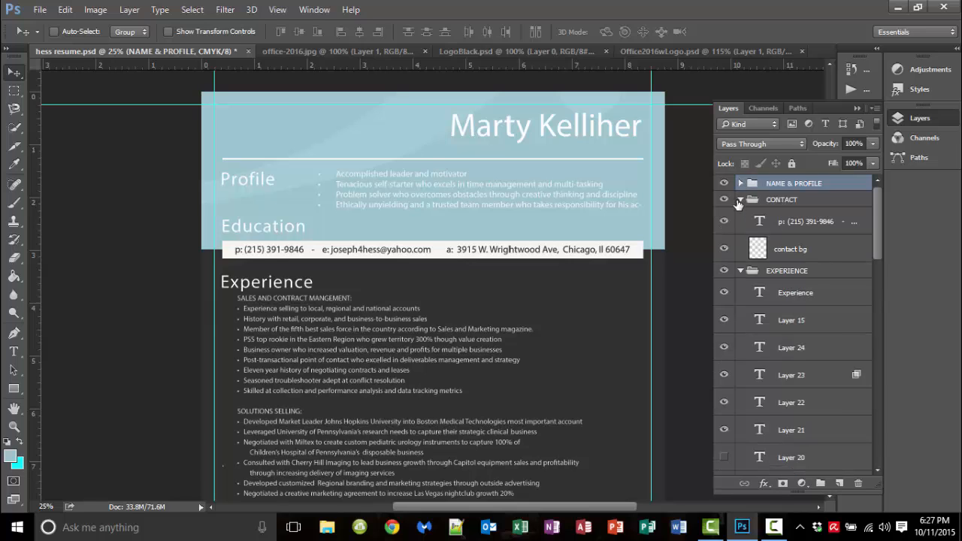
{"action": "left_click", "coordinate": [742, 204]}
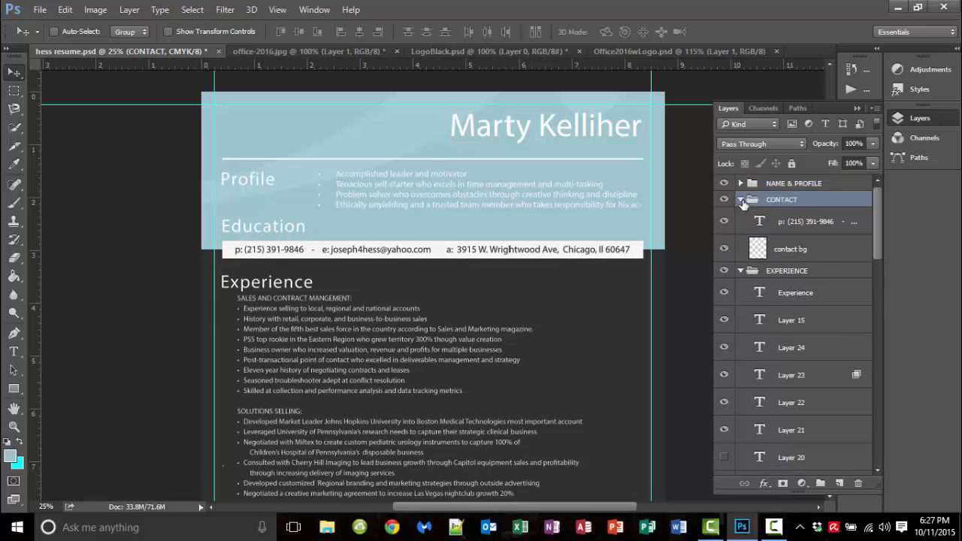
{"action": "left_click", "coordinate": [741, 200]}
{"action": "left_click", "coordinate": [742, 217]}
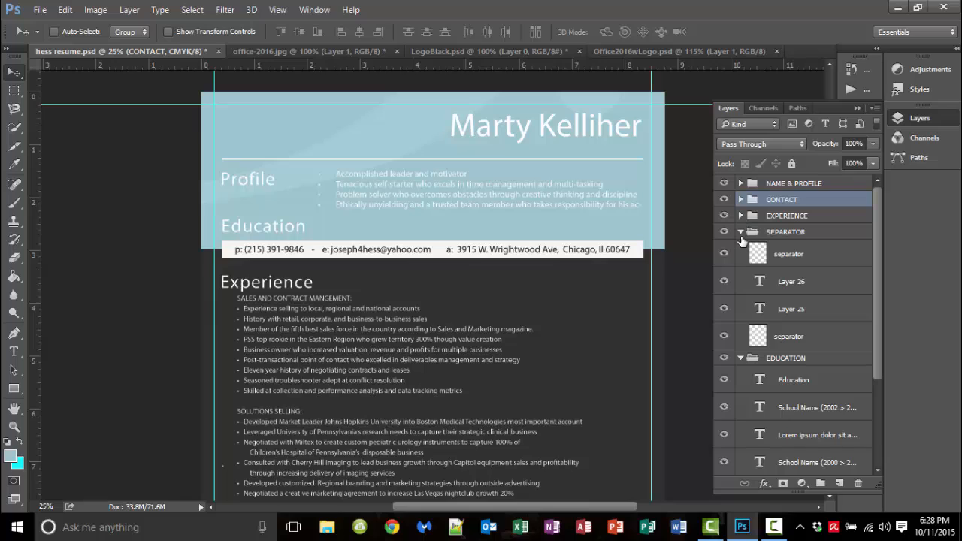
{"action": "left_click", "coordinate": [741, 233]}
{"action": "left_click", "coordinate": [741, 248]}
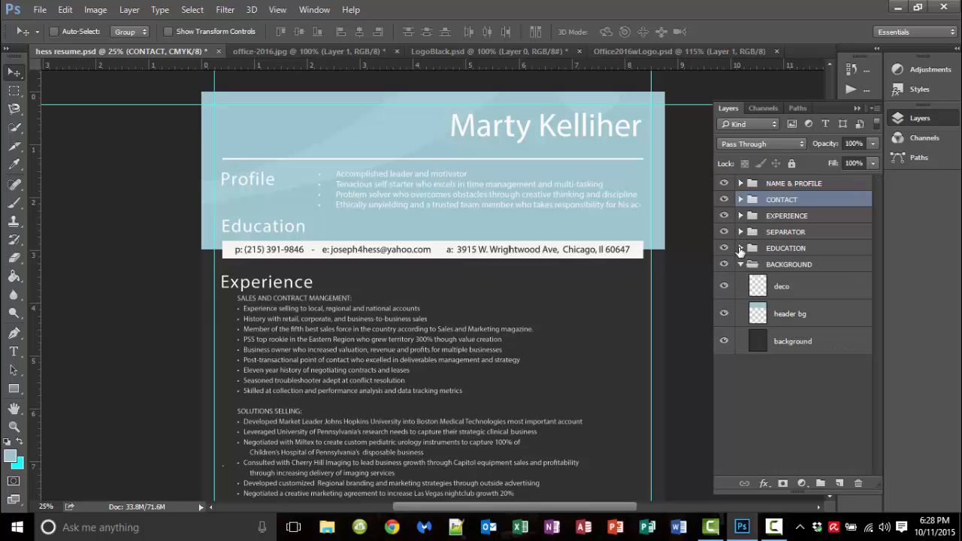
{"action": "left_click", "coordinate": [741, 264]}
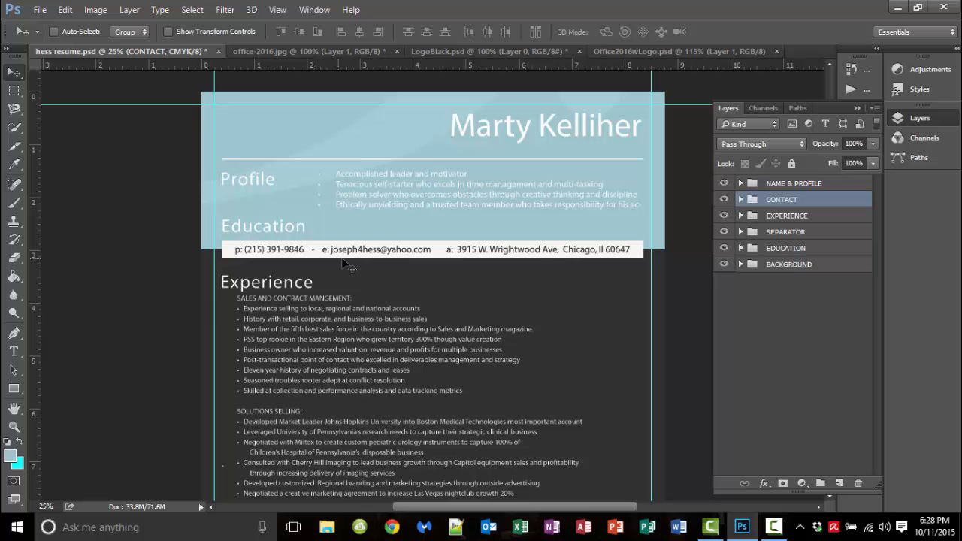
{"action": "left_click", "coordinate": [681, 530]}
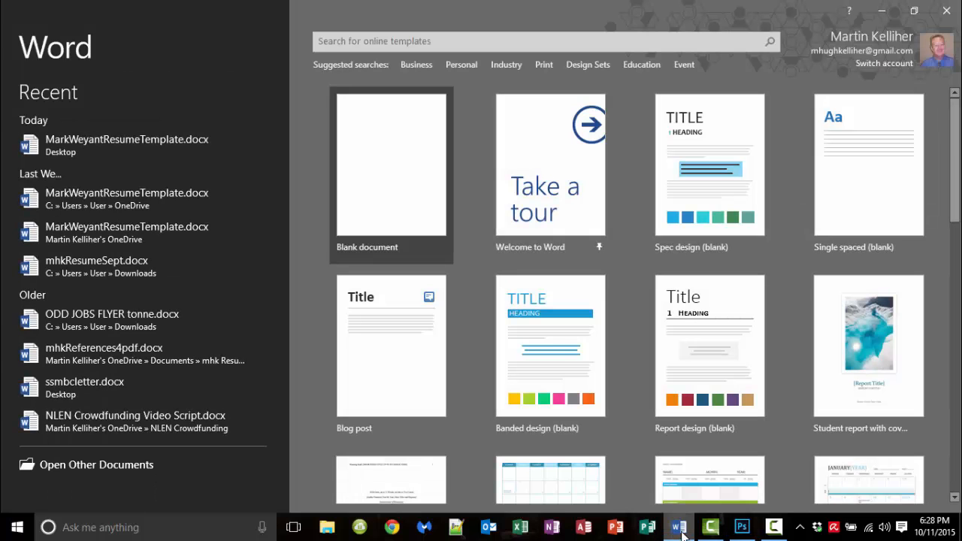
Create a blank Word document and open the Design tab's Page Color choices
{"action": "left_click", "coordinate": [400, 200]}
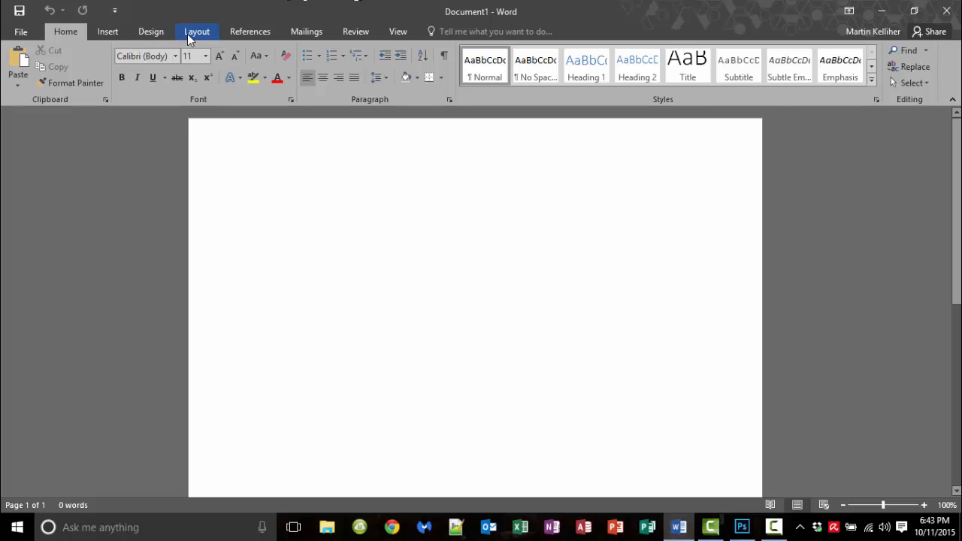
{"action": "left_click", "coordinate": [148, 31]}
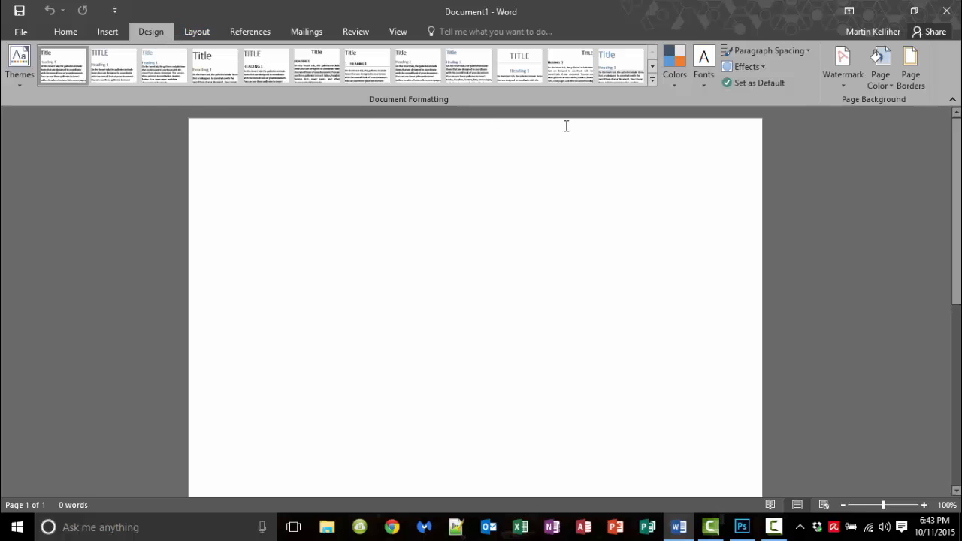
{"action": "left_click", "coordinate": [891, 85]}
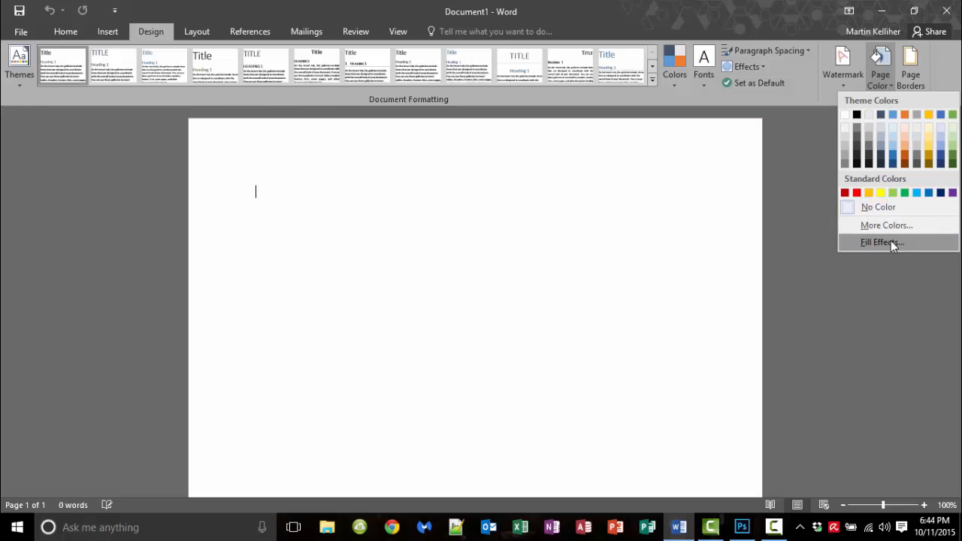
In More Colors, darken the Custom colour to RGB 98, 98, 98, then switch to Photoshop
{"action": "left_click", "coordinate": [891, 228]}
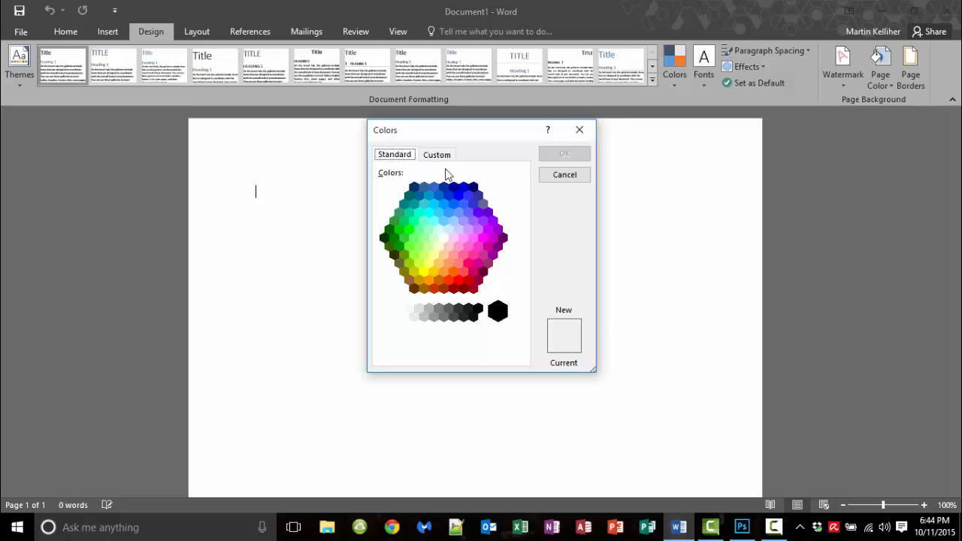
{"action": "left_click_drag", "start_coordinate": [441, 135], "coordinate": [442, 158]}
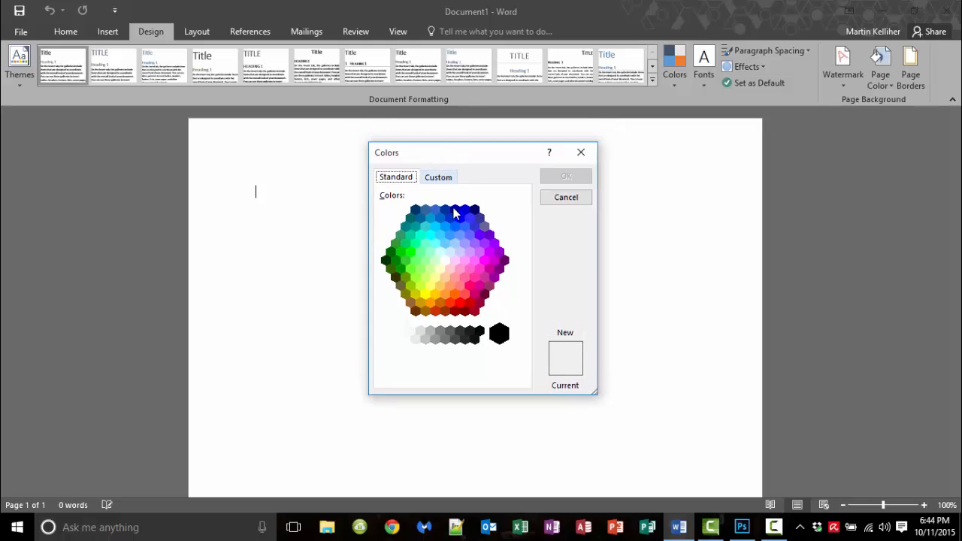
{"action": "left_click", "coordinate": [441, 182]}
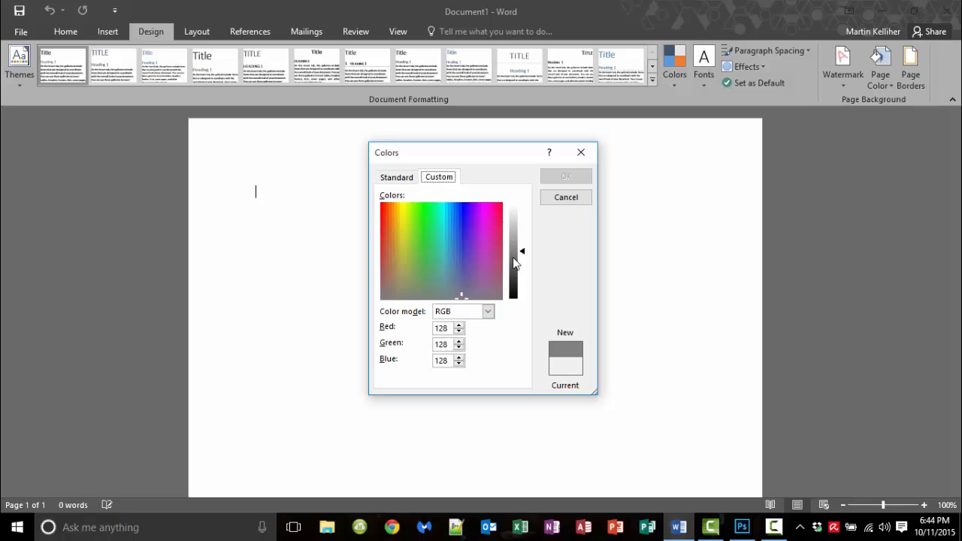
{"action": "mouse_move", "coordinate": [516, 263]}
{"action": "left_mouse_down"}
{"action": "mouse_move", "coordinate": [517, 278]}
{"action": "mouse_move", "coordinate": [516, 265]}
{"action": "left_mouse_up"}
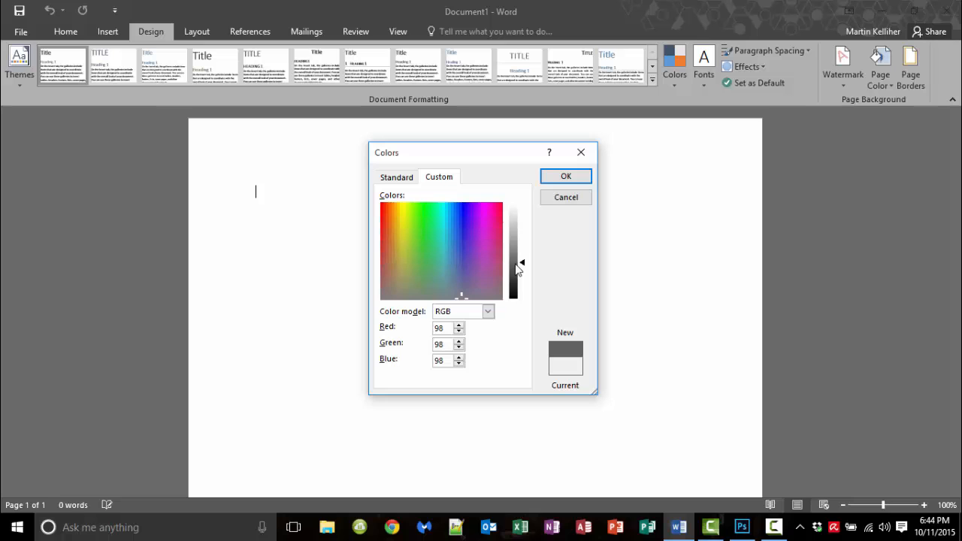
{"action": "left_click", "coordinate": [747, 532]}
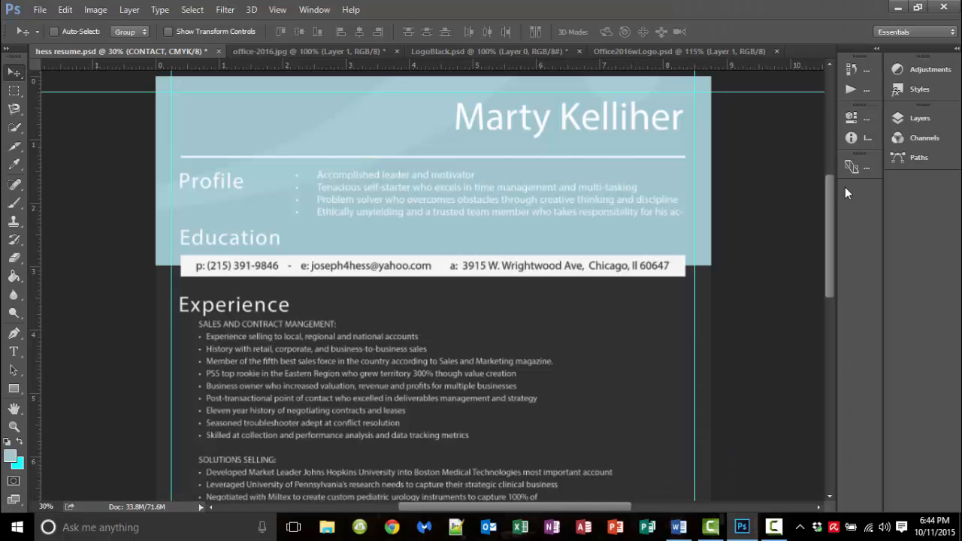
Hide all resume groups, then expand BACKGROUND and hide its deco and header bg layers
{"action": "left_click", "coordinate": [903, 118]}
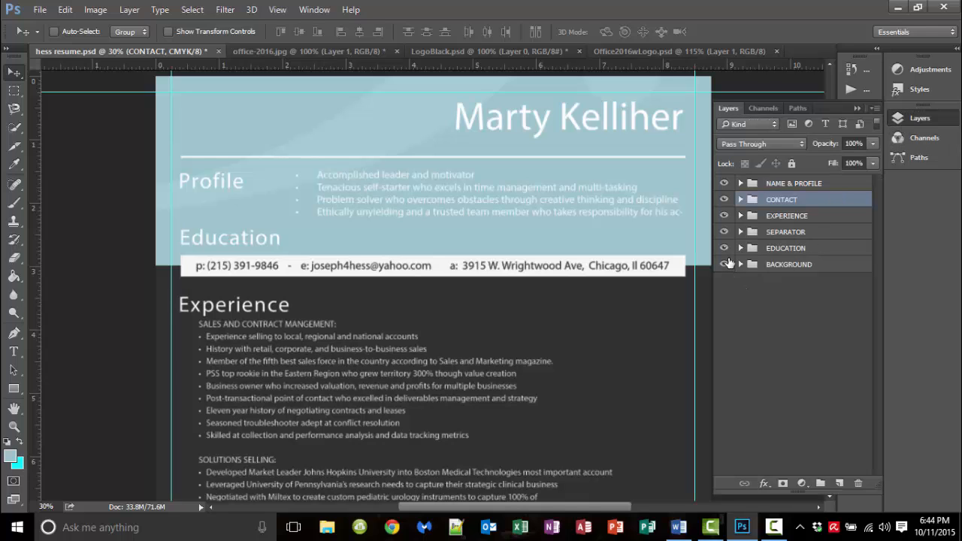
{"action": "left_click_drag", "start_coordinate": [724, 184], "coordinate": [726, 258]}
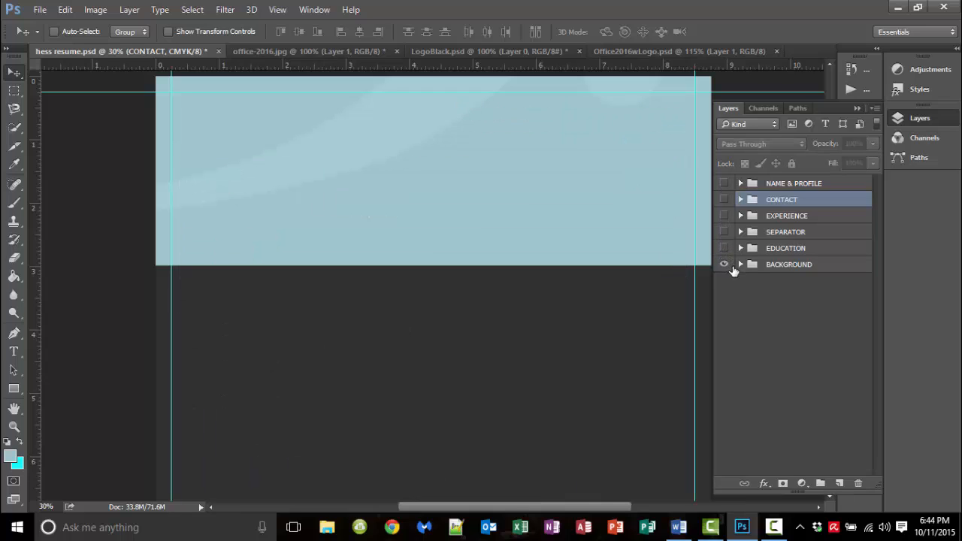
{"action": "left_click", "coordinate": [742, 266]}
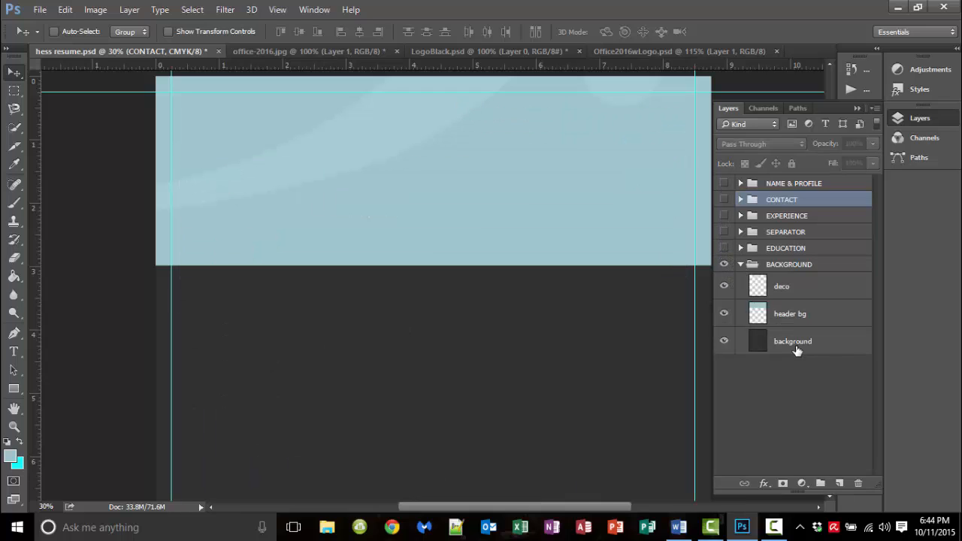
{"action": "left_click", "coordinate": [798, 349]}
{"action": "left_click", "coordinate": [724, 287]}
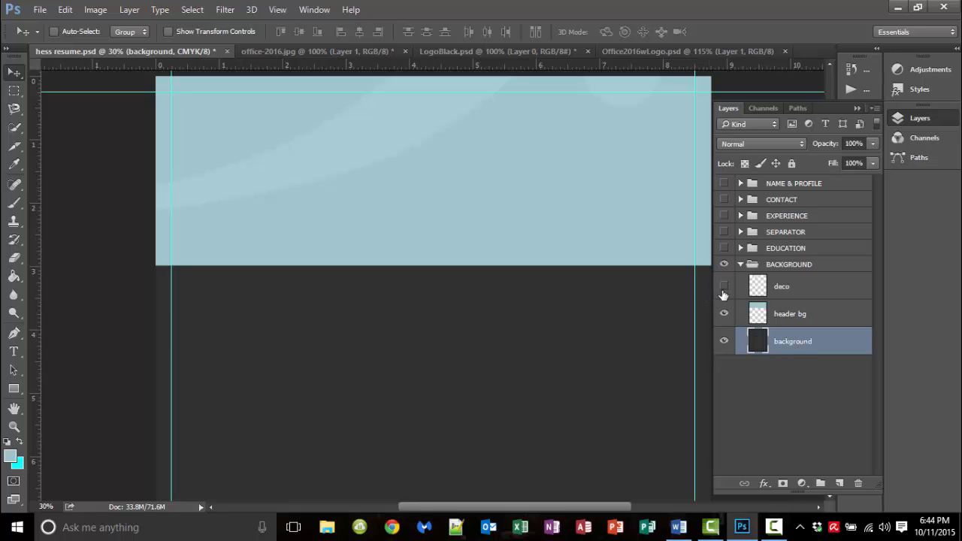
{"action": "left_click", "coordinate": [724, 314]}
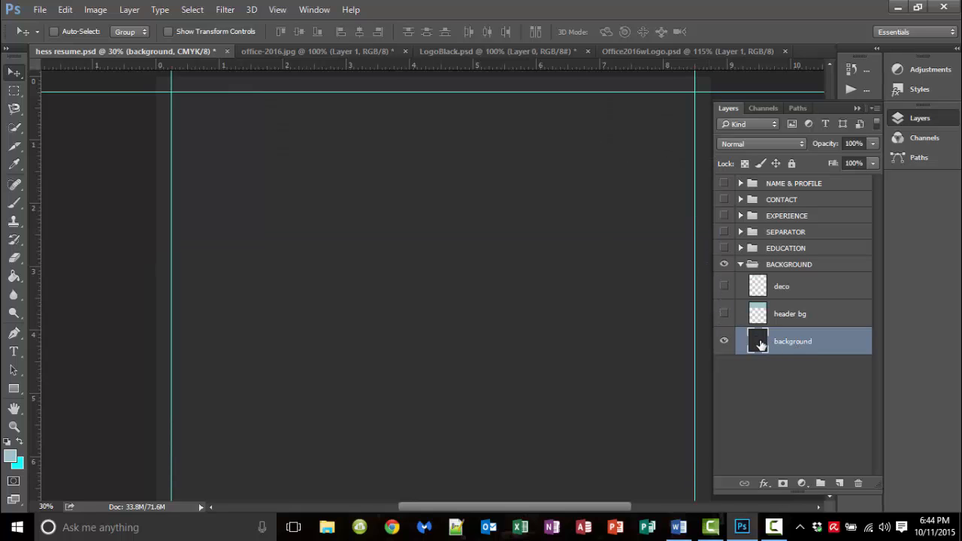
{"action": "double_click", "coordinate": [768, 342]}
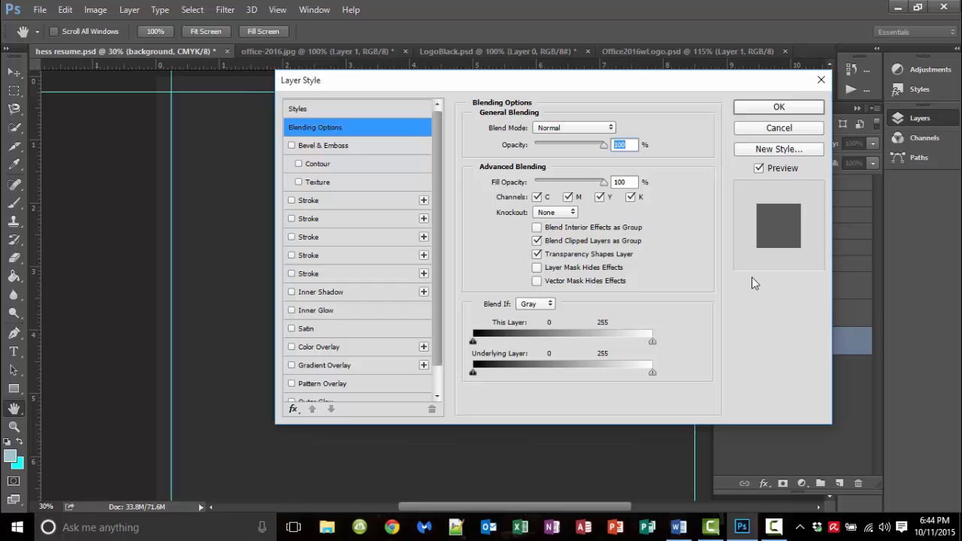
{"action": "left_click", "coordinate": [796, 129]}
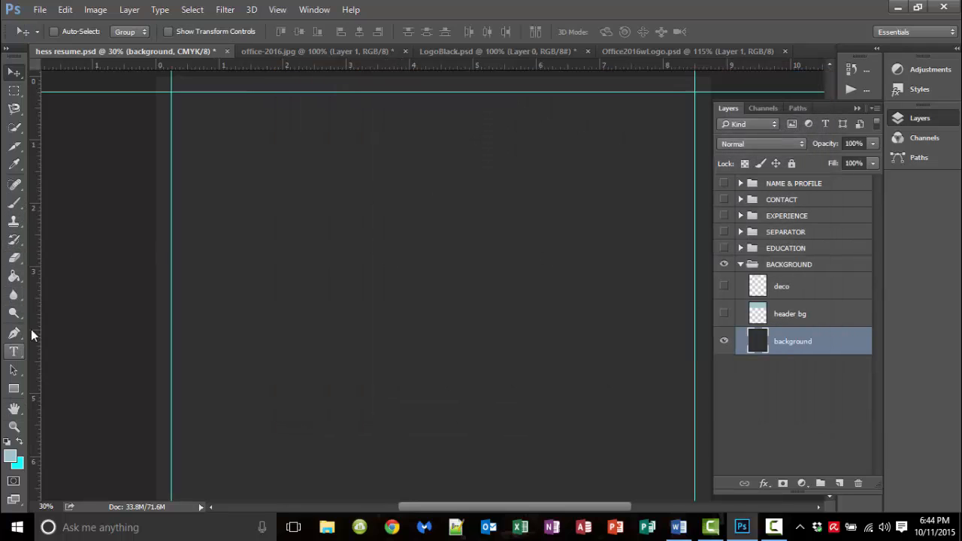
Sample the dark background with the Eyedropper and view it as hex 313131 (RGB 49, 49, 49)
{"action": "left_click", "coordinate": [10, 168]}
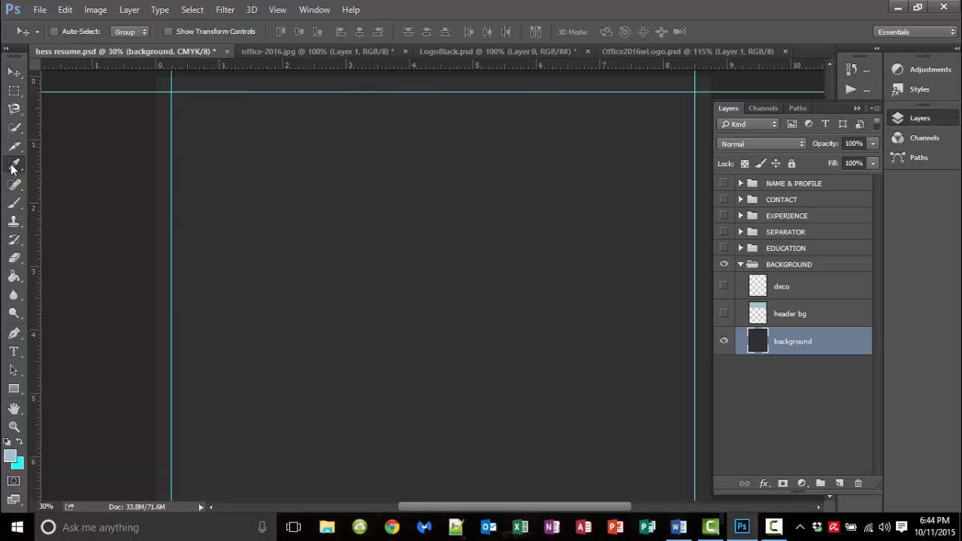
{"action": "left_click", "coordinate": [260, 243]}
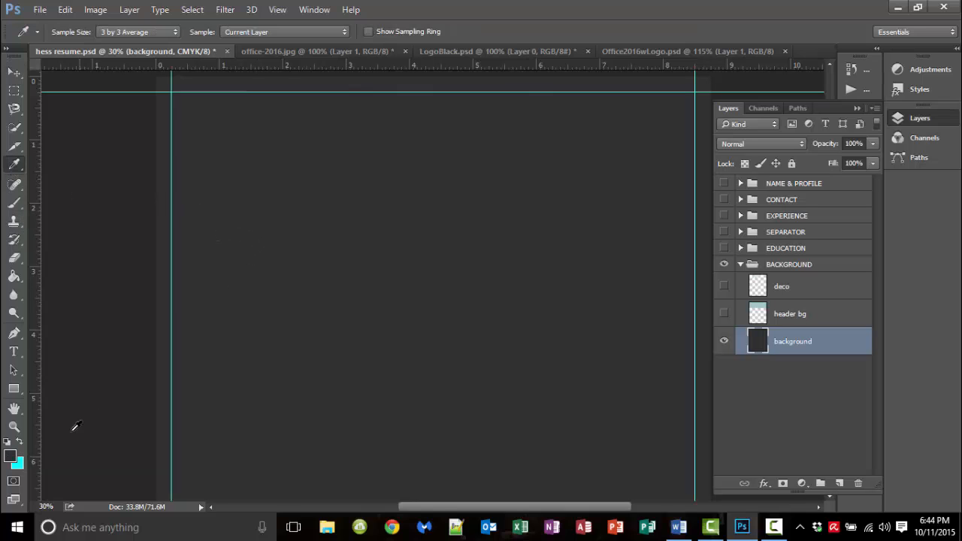
{"action": "left_click", "coordinate": [11, 456]}
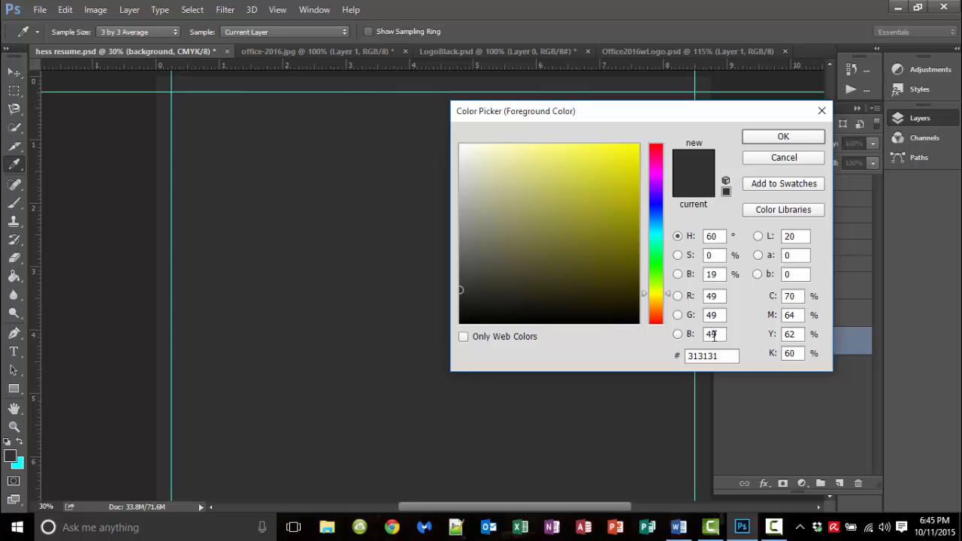
Set the custom page colour to Red 49, Green 49, Blue 49 and apply it
{"action": "left_click", "coordinate": [679, 531]}
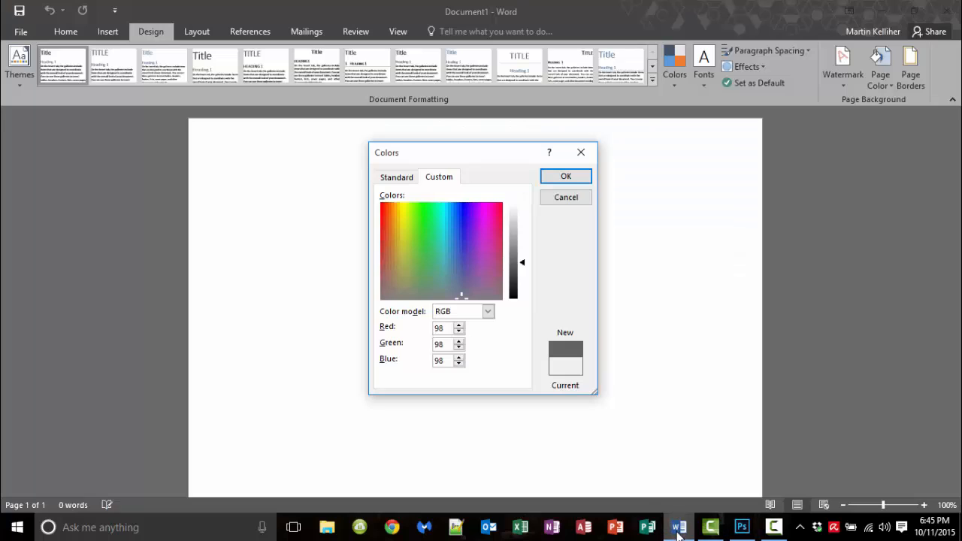
{"action": "double_click", "coordinate": [437, 328]}
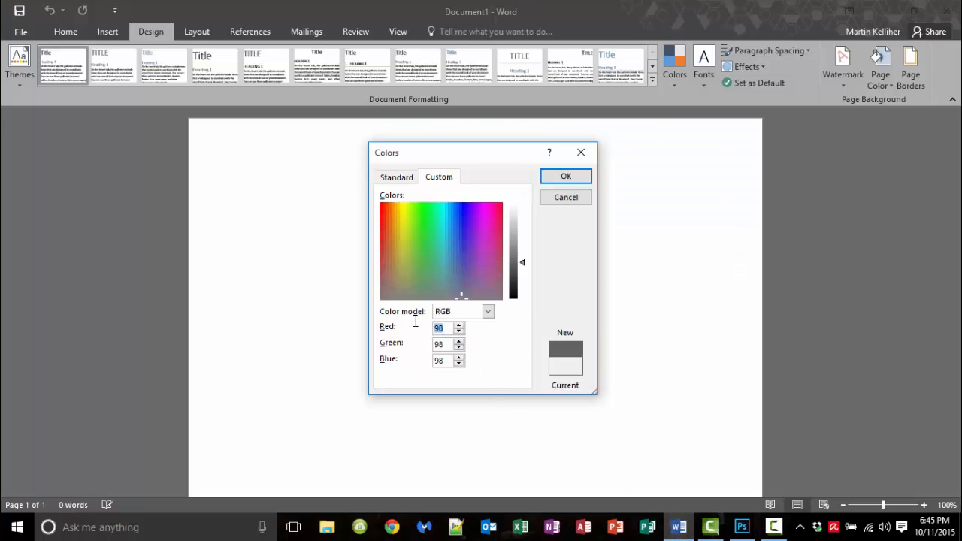
{"action": "type", "text": "49"}
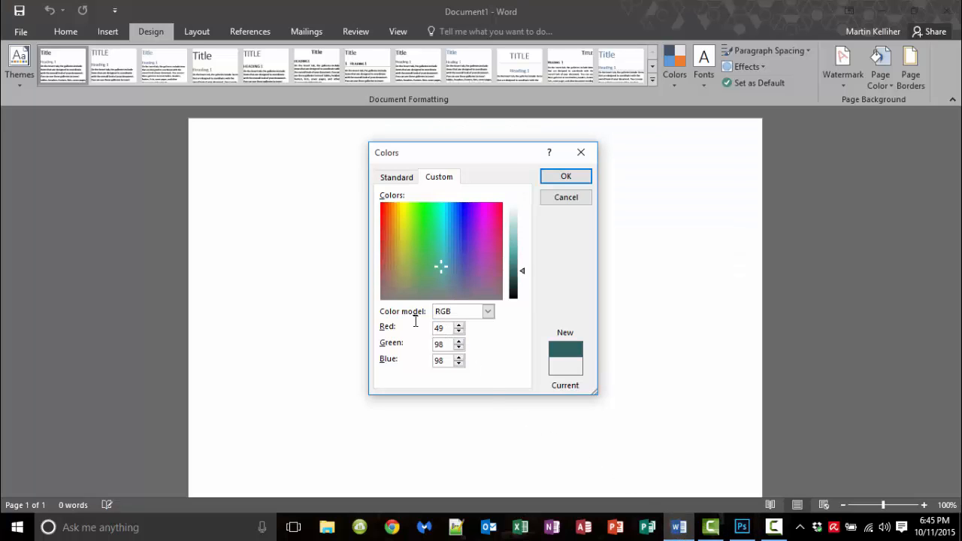
{"action": "key", "text": "Tab"}
{"action": "type", "text": "49"}
{"action": "key", "text": "Tab"}
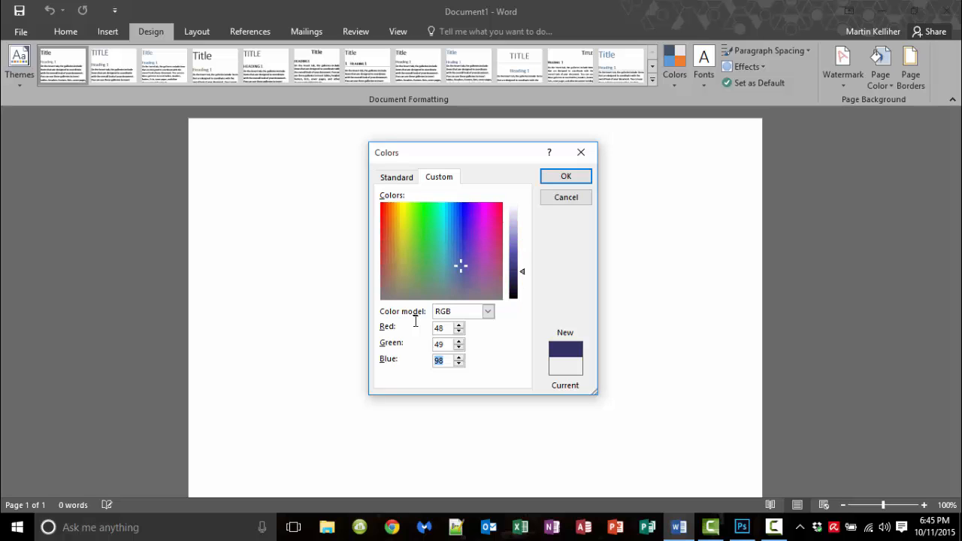
{"action": "type", "text": "49"}
{"action": "key", "text": "Tab"}
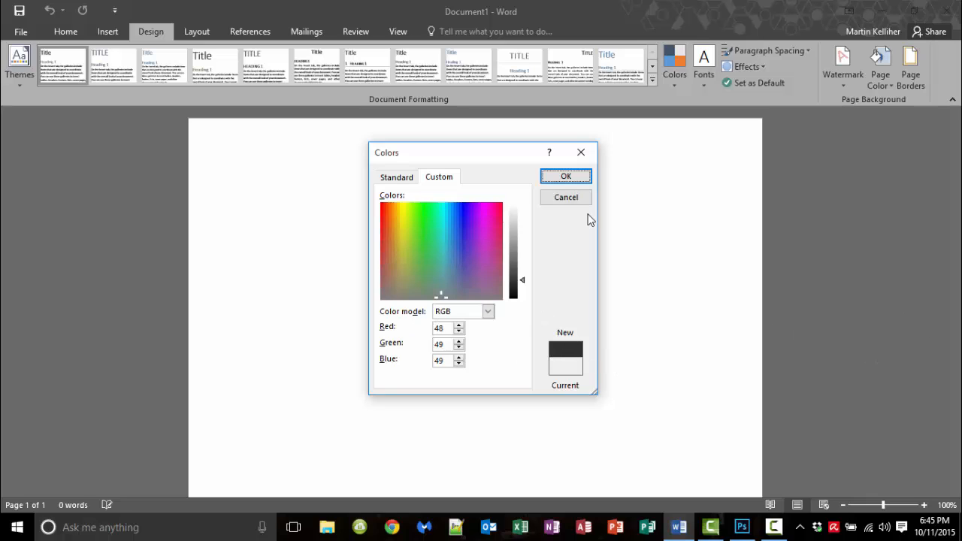
{"action": "left_click", "coordinate": [566, 178]}
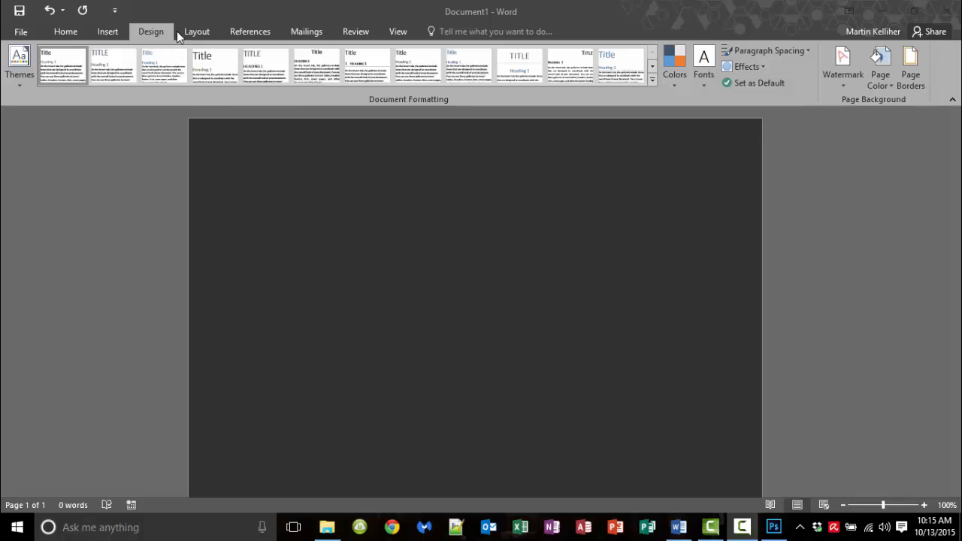
{"action": "left_click", "coordinate": [883, 85]}
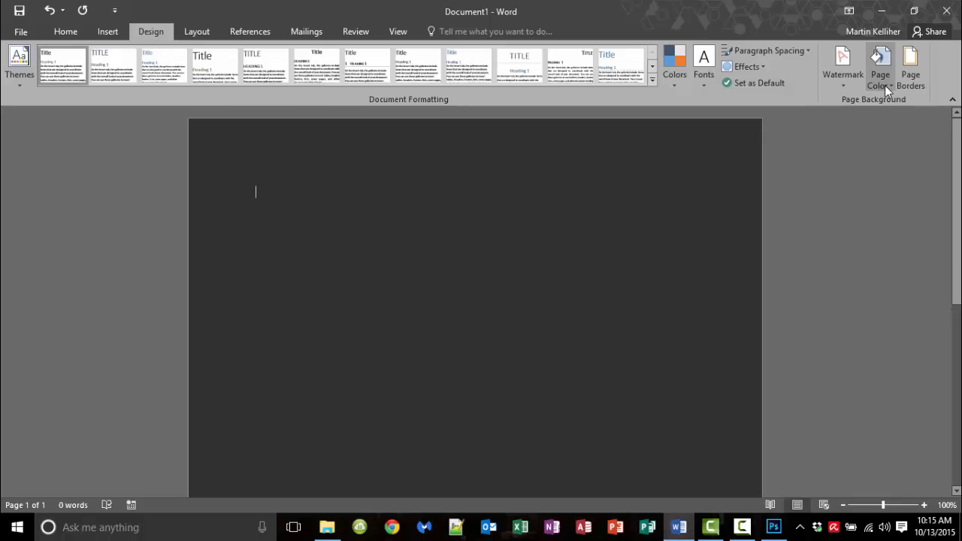
{"action": "left_click", "coordinate": [885, 85]}
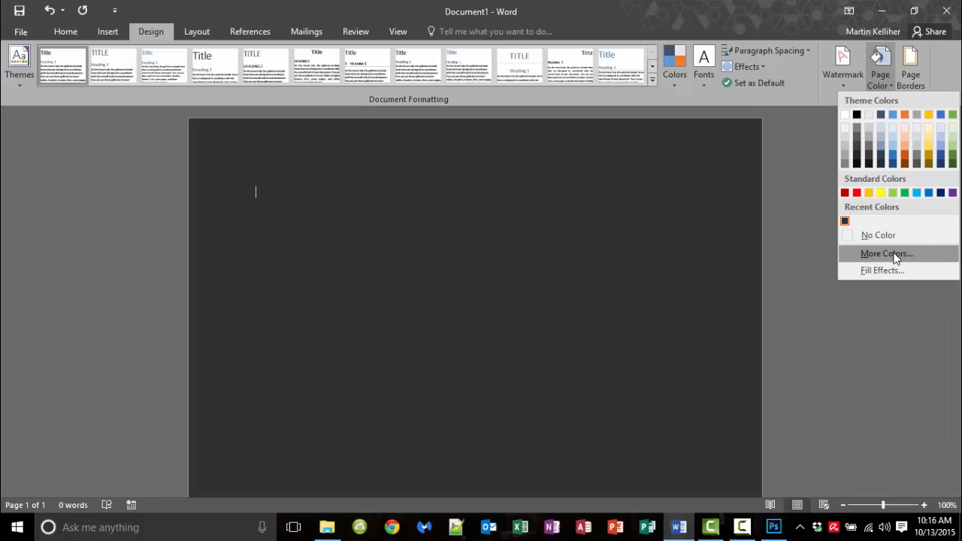
{"action": "left_click", "coordinate": [894, 254]}
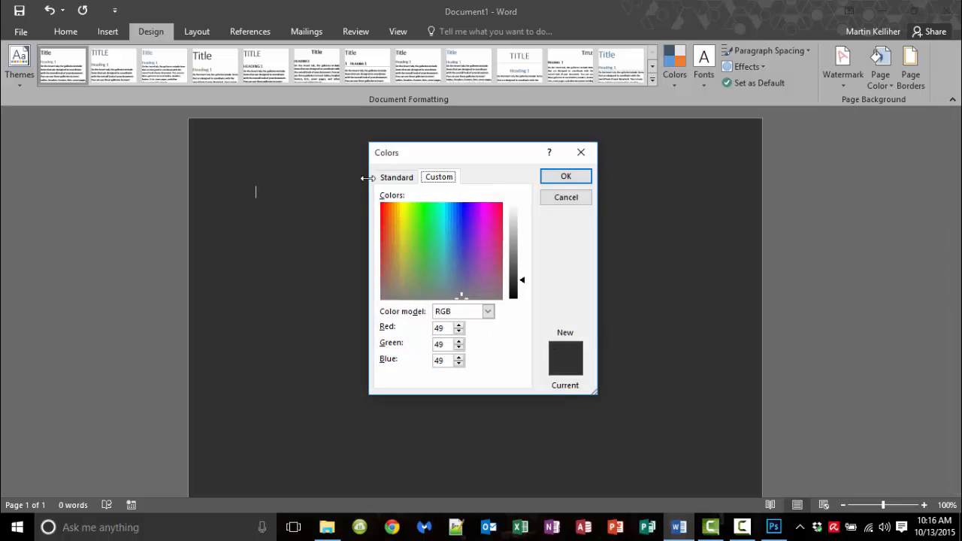
{"action": "left_click", "coordinate": [398, 179]}
{"action": "left_click", "coordinate": [439, 180]}
{"action": "left_click", "coordinate": [488, 311]}
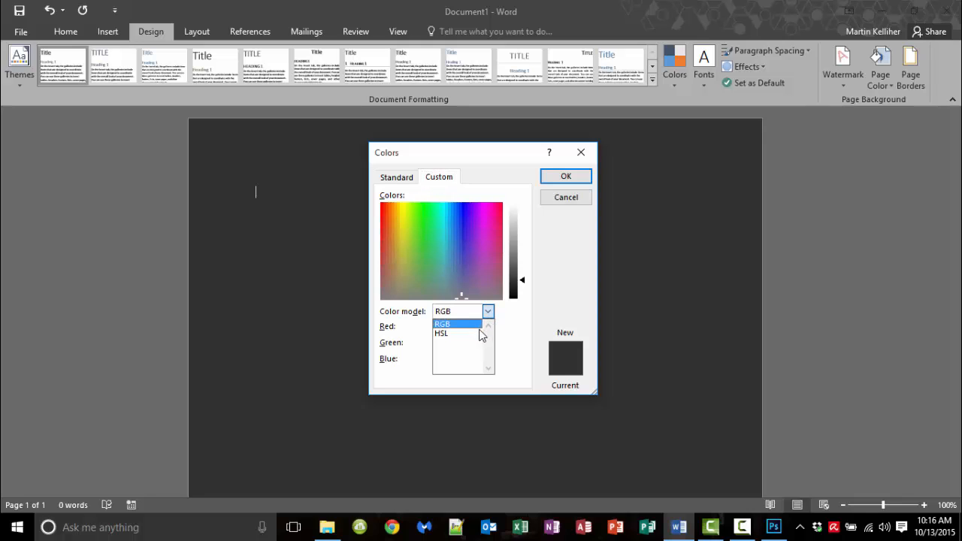
{"action": "left_click", "coordinate": [482, 334]}
{"action": "left_click", "coordinate": [488, 311]}
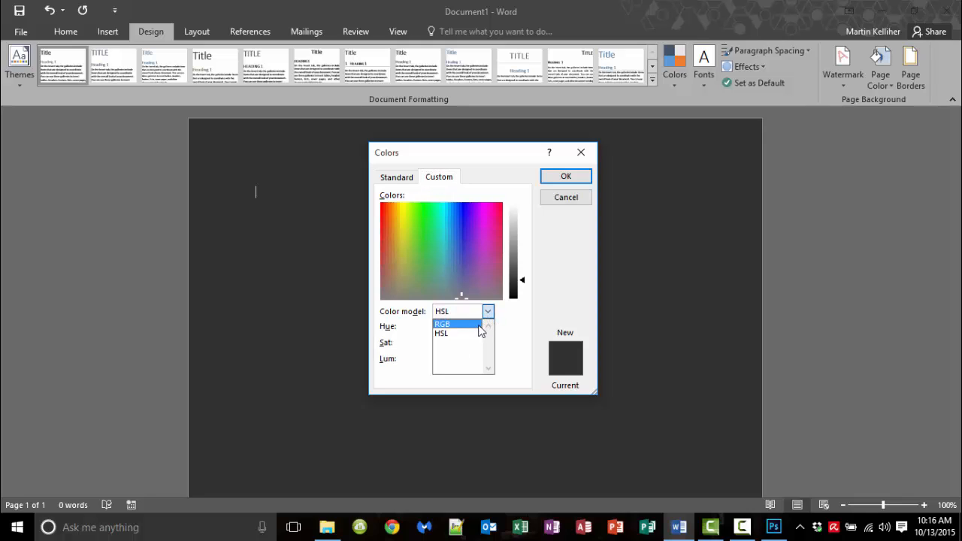
{"action": "left_click", "coordinate": [480, 326]}
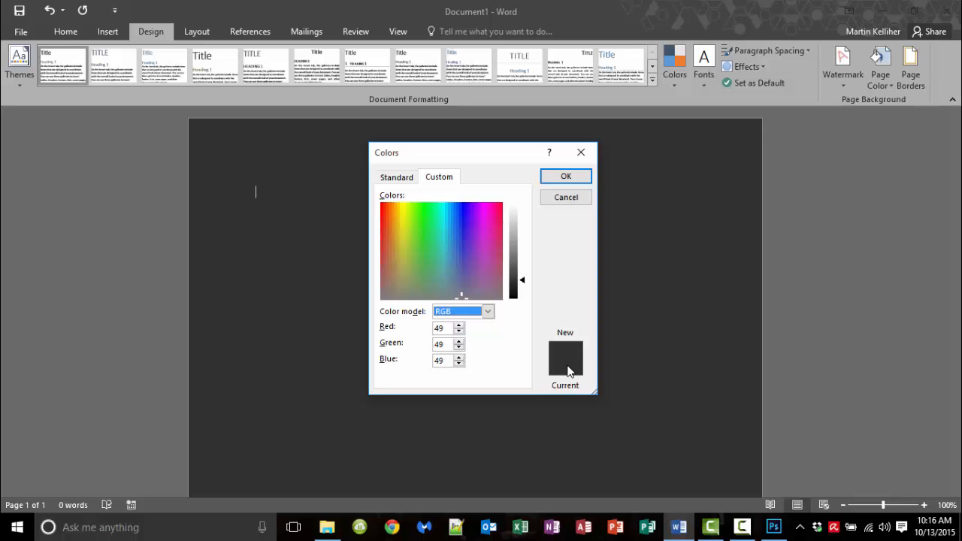
{"action": "left_click", "coordinate": [567, 180]}
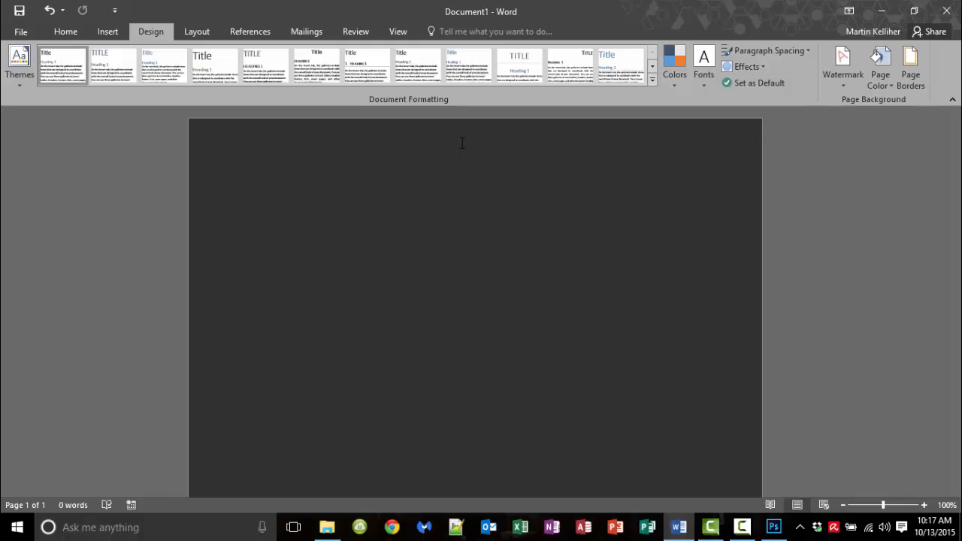
{"action": "left_click", "coordinate": [63, 33]}
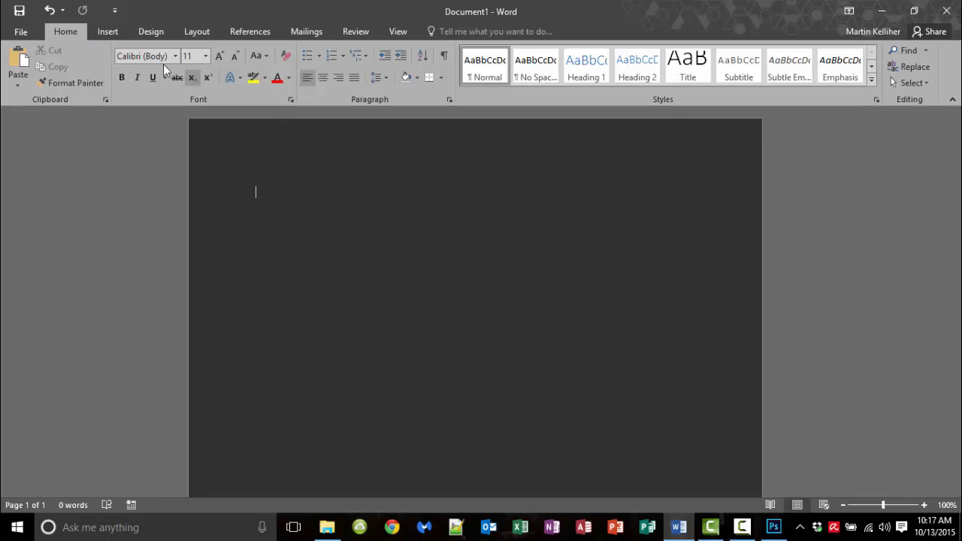
Apply the Narrow 0.5-inch margin preset from the Layout tab's Margins list
{"action": "left_click", "coordinate": [108, 32]}
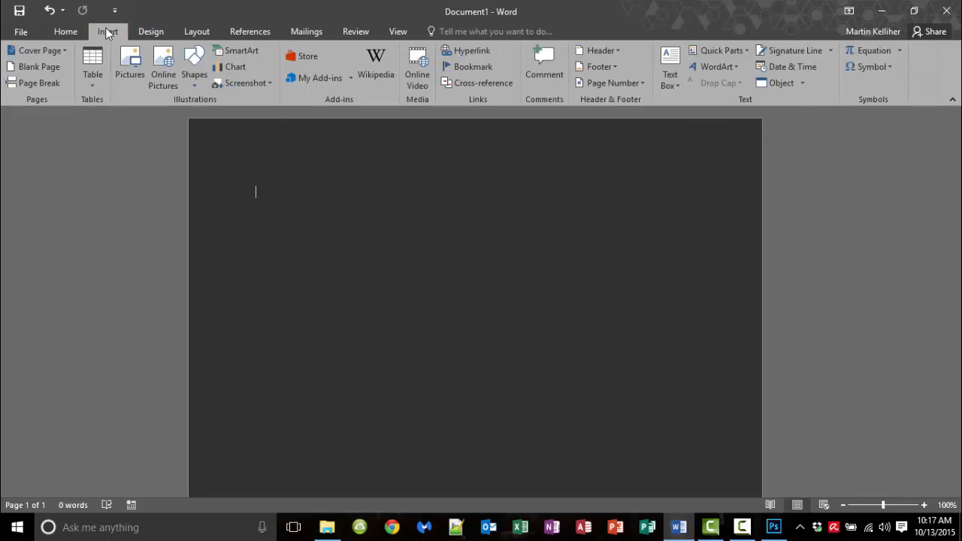
{"action": "left_click", "coordinate": [199, 34]}
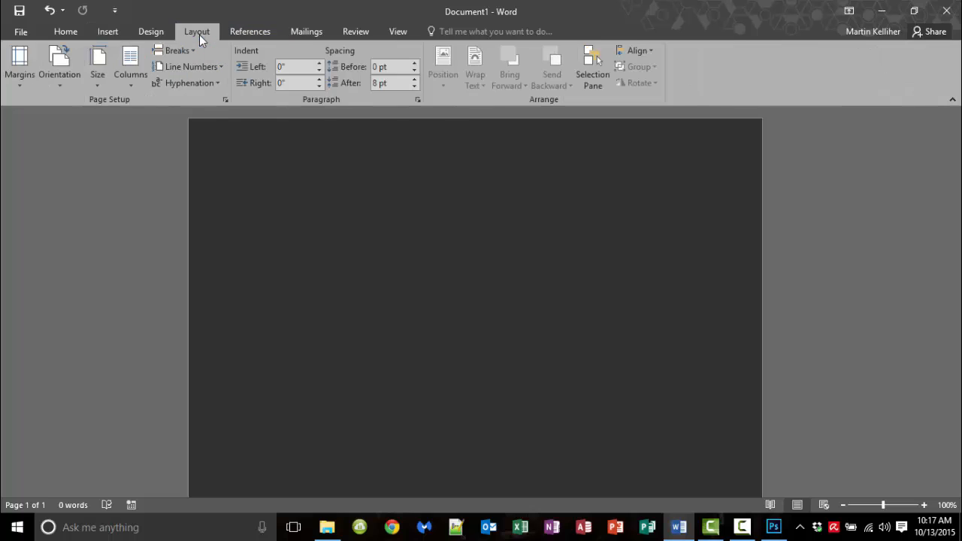
{"action": "left_click", "coordinate": [28, 82]}
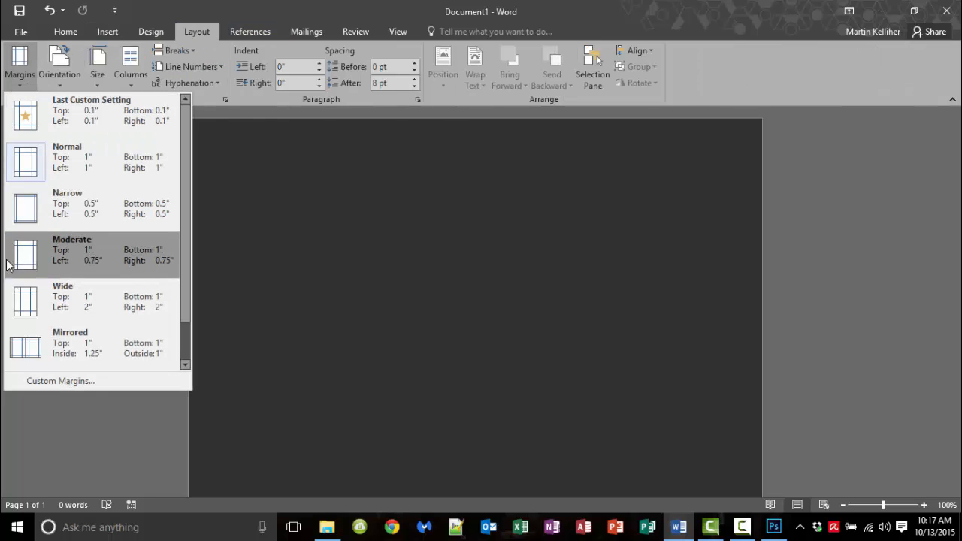
{"action": "left_click", "coordinate": [24, 209]}
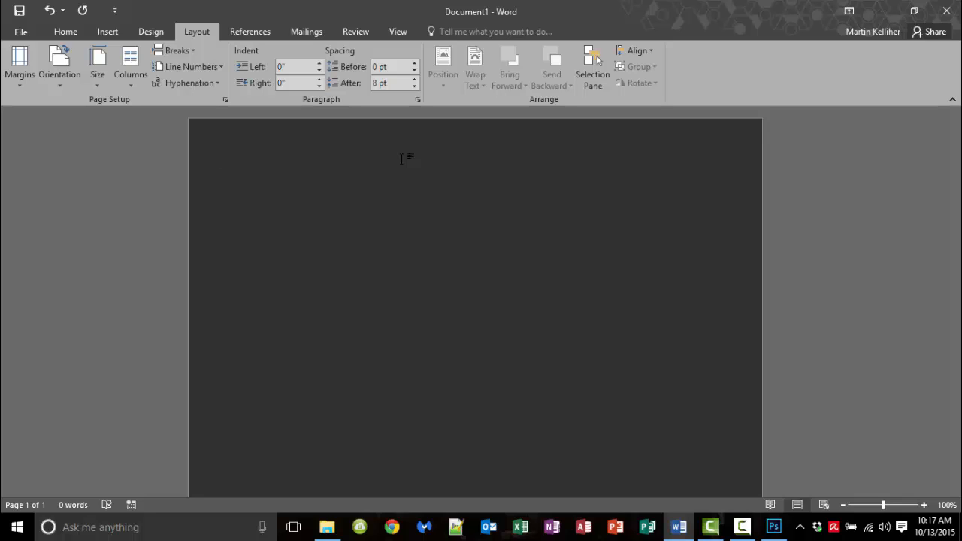
{"action": "left_click", "coordinate": [105, 32]}
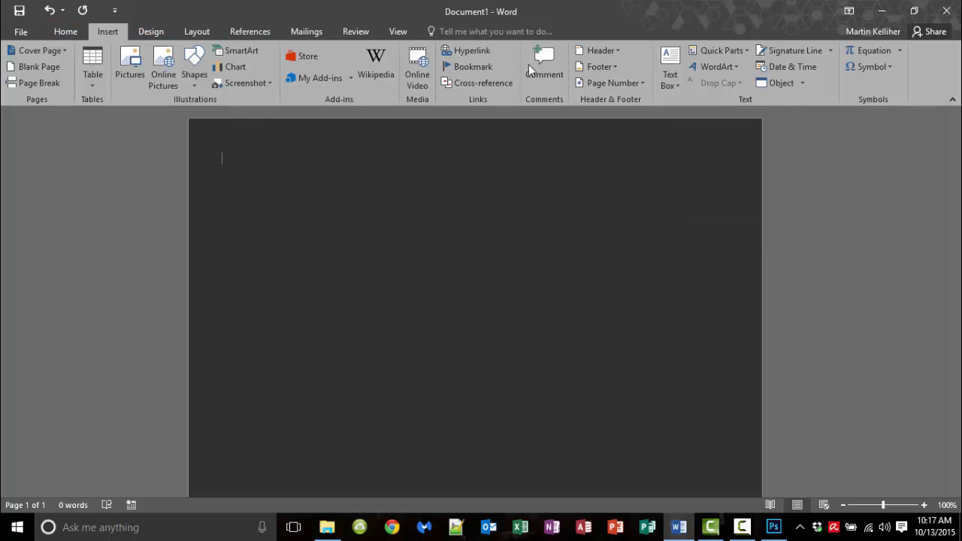
Add a Blank header to the page and begin inserting a picture from file
{"action": "left_click", "coordinate": [619, 48]}
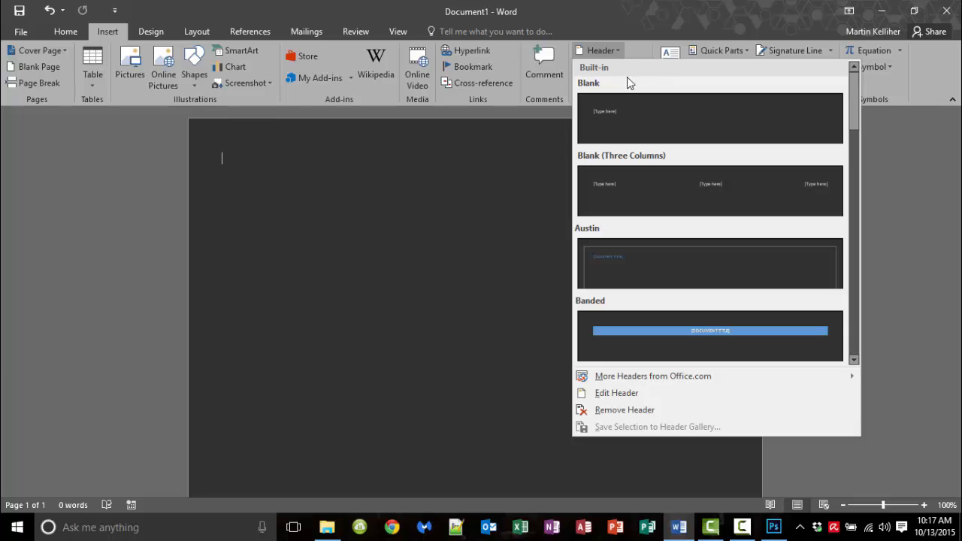
{"action": "left_click", "coordinate": [642, 120]}
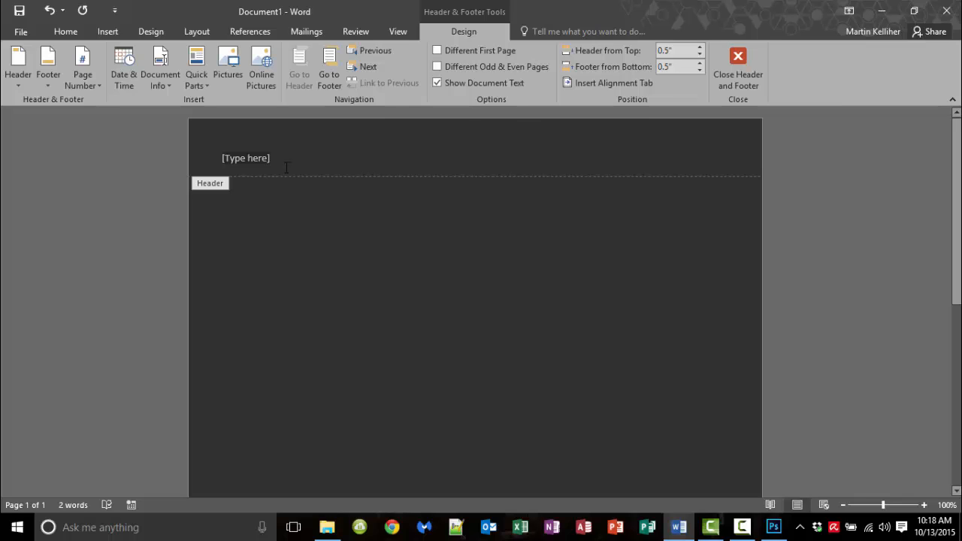
{"action": "left_click_drag", "start_coordinate": [280, 158], "coordinate": [205, 157]}
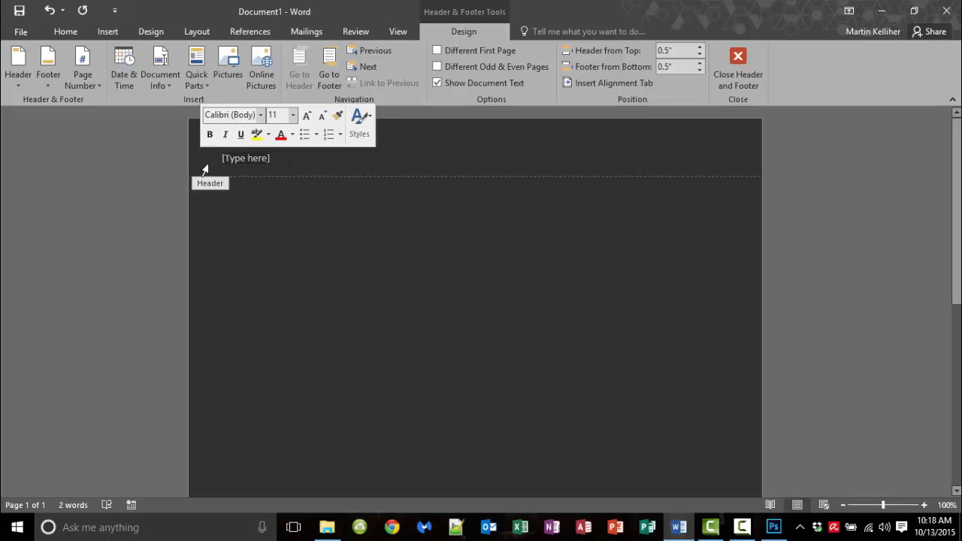
{"action": "left_click", "coordinate": [265, 166]}
{"action": "key", "text": "ctrl+z"}
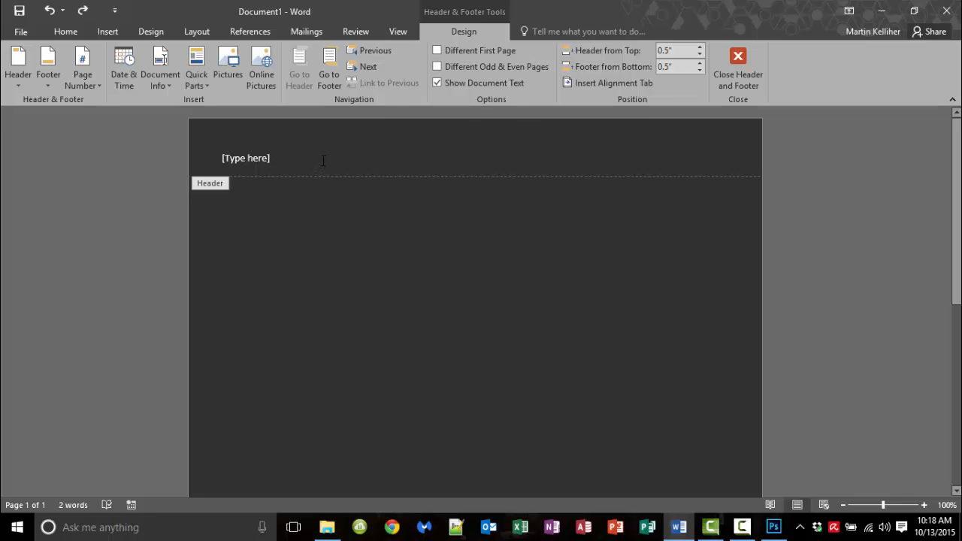
{"action": "left_click", "coordinate": [229, 69]}
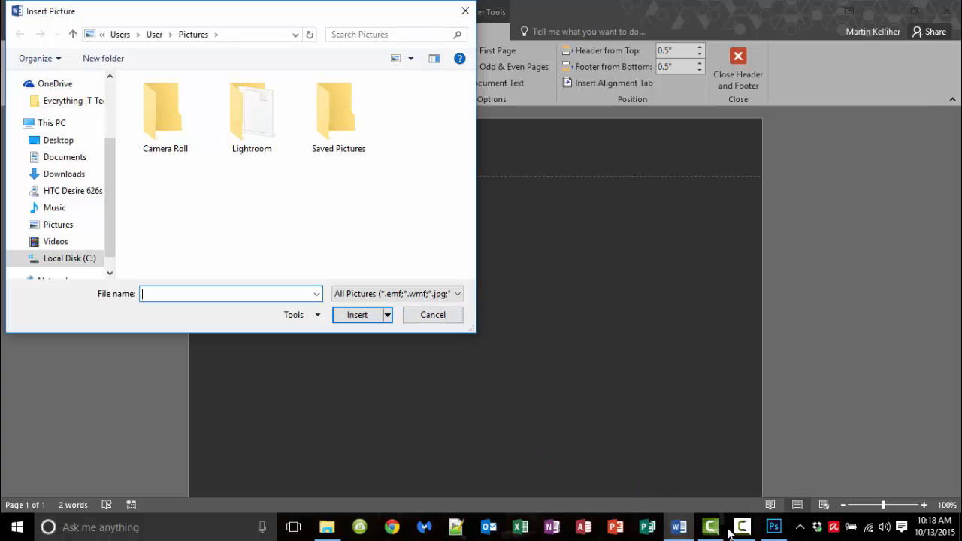
{"action": "left_click", "coordinate": [774, 527]}
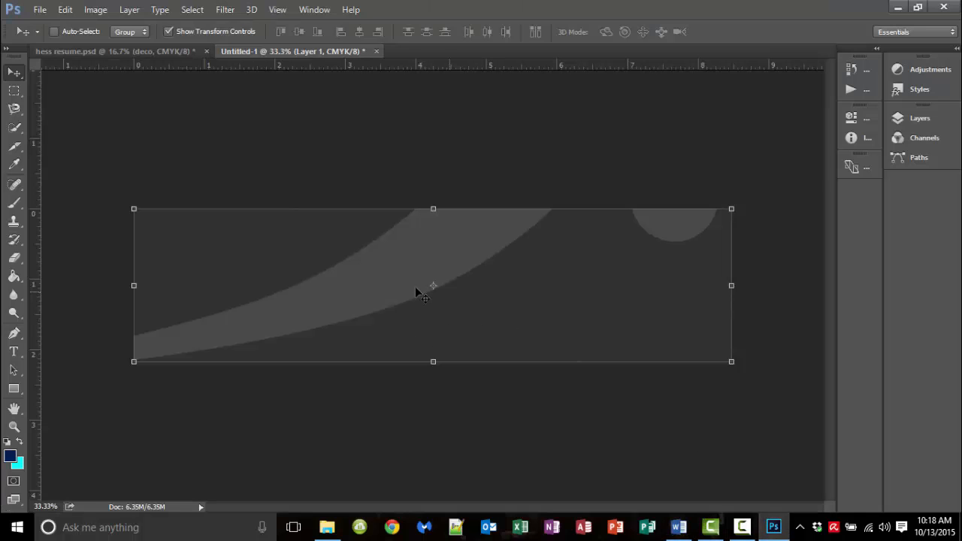
Drag the swoosh layer from Untitled-1 into hess resume.psd, then return to Untitled-1
{"action": "left_click_drag", "start_coordinate": [164, 76], "coordinate": [172, 97]}
{"action": "left_click", "coordinate": [148, 50]}
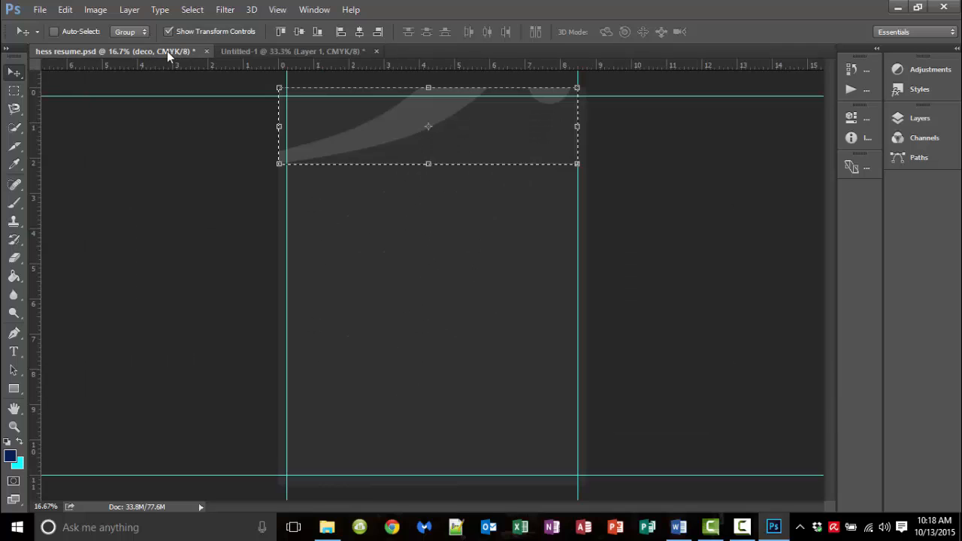
{"action": "left_click", "coordinate": [258, 51]}
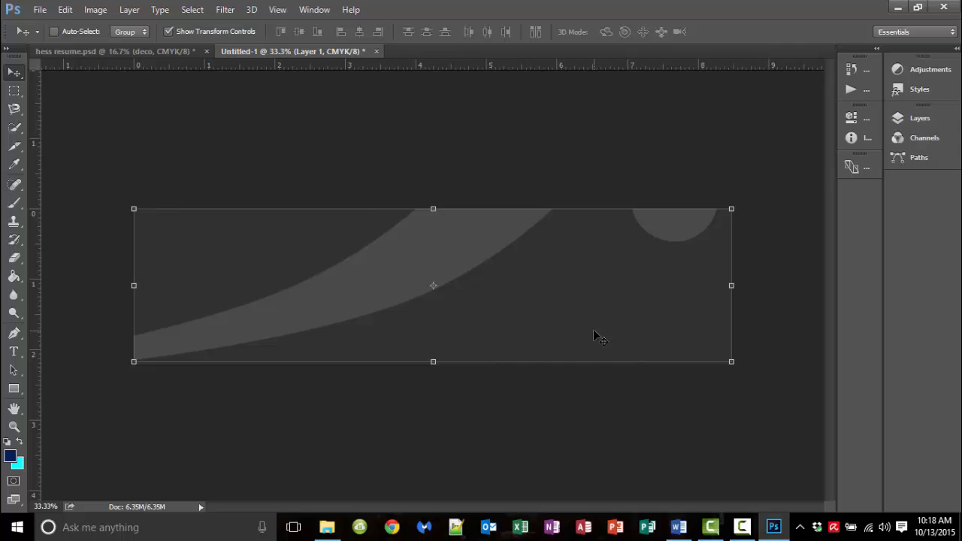
Browse to Camtasia Projects > HeaderBackgroundVideo and insert swoosh.jpg into the header
{"action": "left_click", "coordinate": [897, 8]}
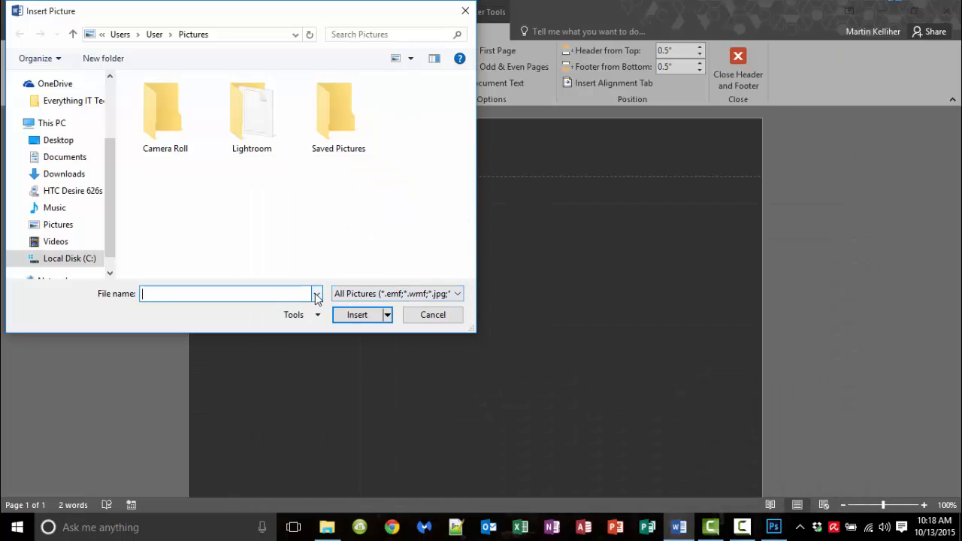
{"action": "left_click", "coordinate": [72, 102]}
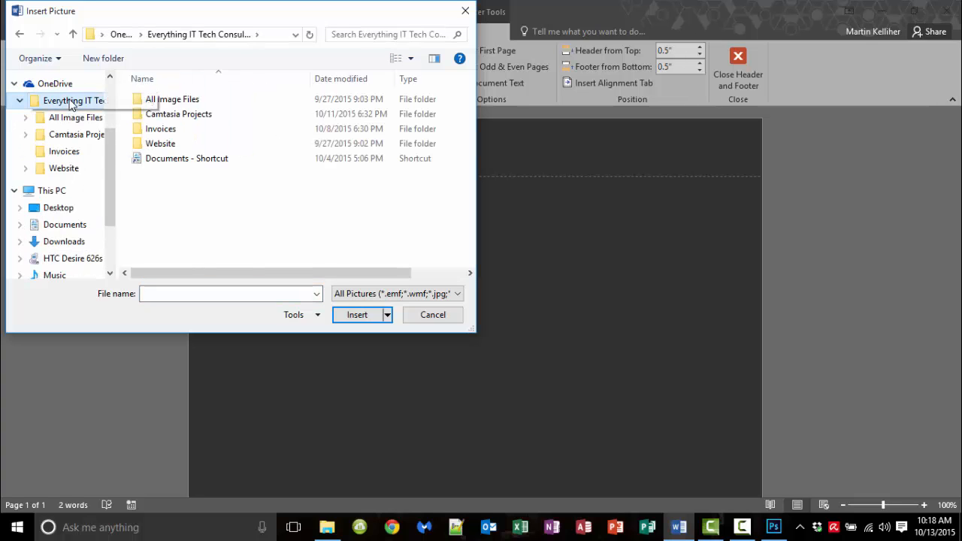
{"action": "double_click", "coordinate": [162, 116]}
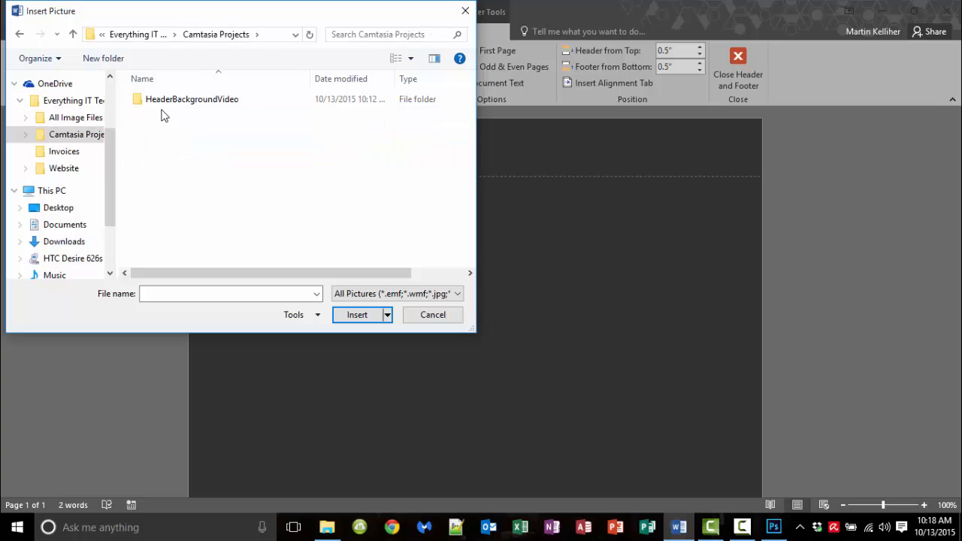
{"action": "double_click", "coordinate": [162, 105]}
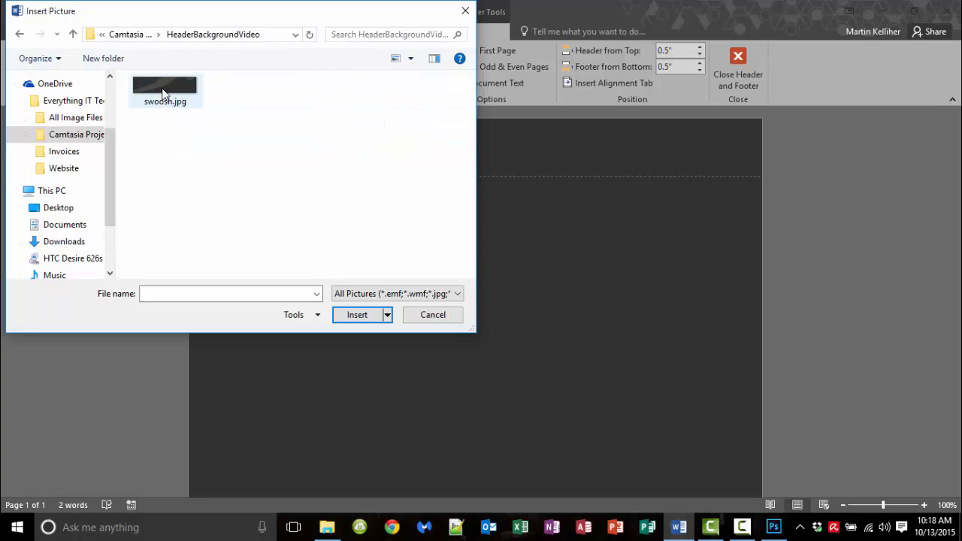
{"action": "double_click", "coordinate": [163, 90]}
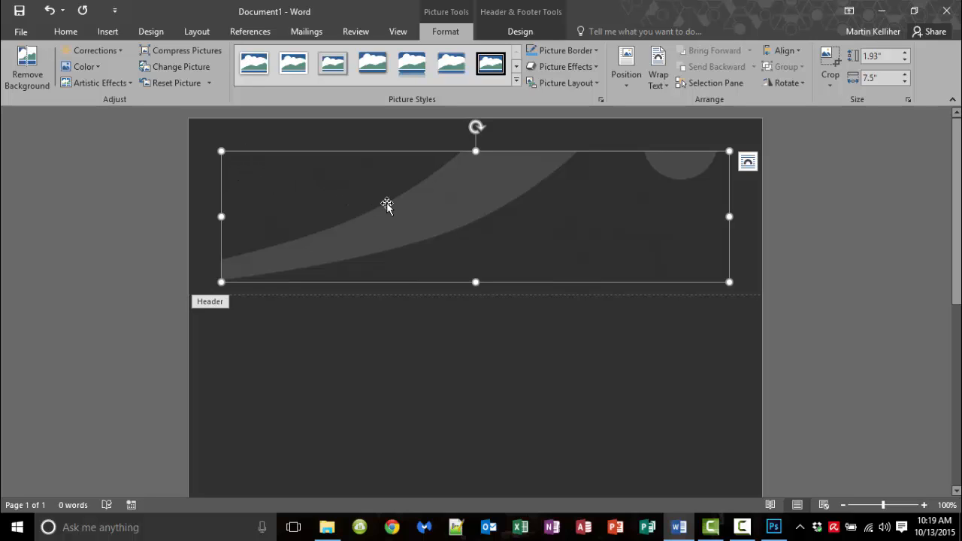
Set the swoosh picture Behind Text, move it to the top and stretch it to 8.48 inches wide
{"action": "left_click", "coordinate": [749, 163]}
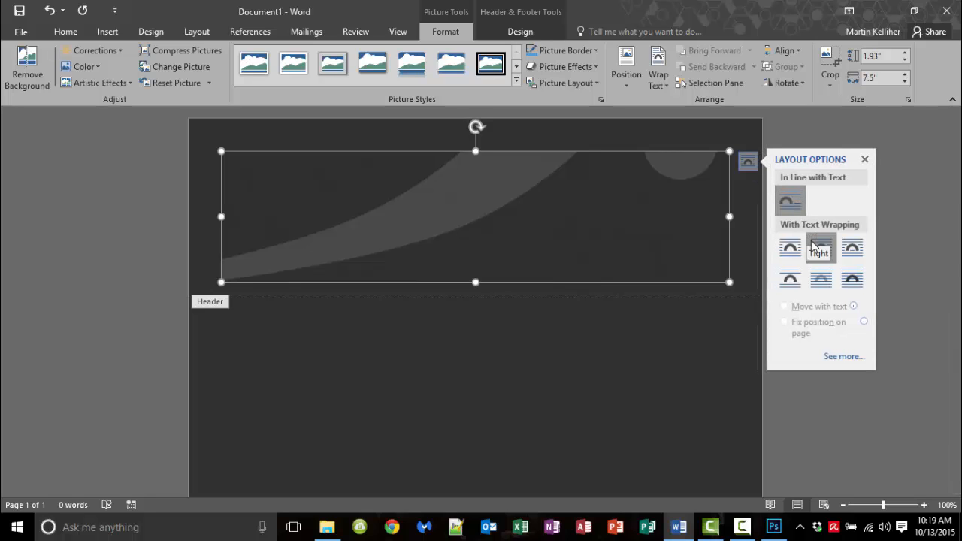
{"action": "left_click", "coordinate": [821, 281]}
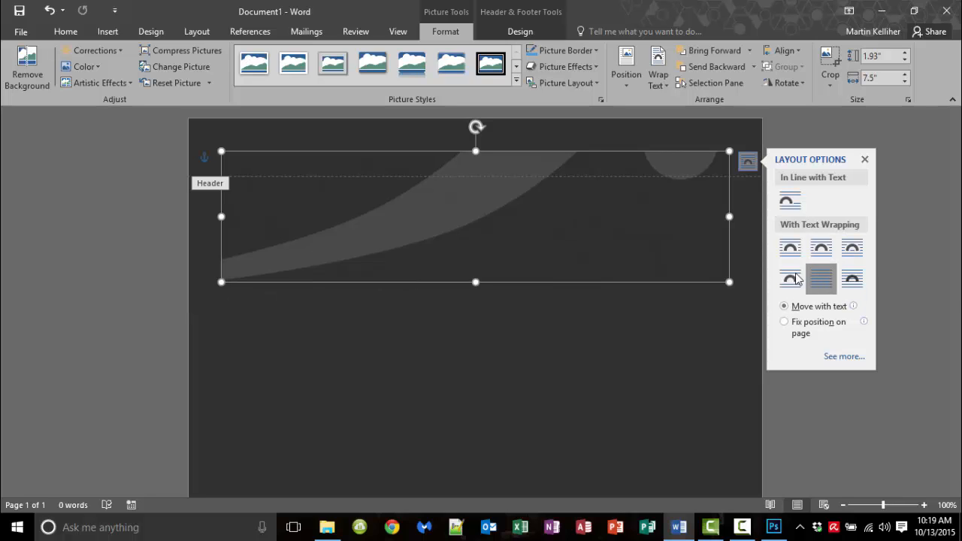
{"action": "left_click_drag", "start_coordinate": [451, 224], "coordinate": [455, 188]}
{"action": "left_click_drag", "start_coordinate": [221, 249], "coordinate": [189, 255]}
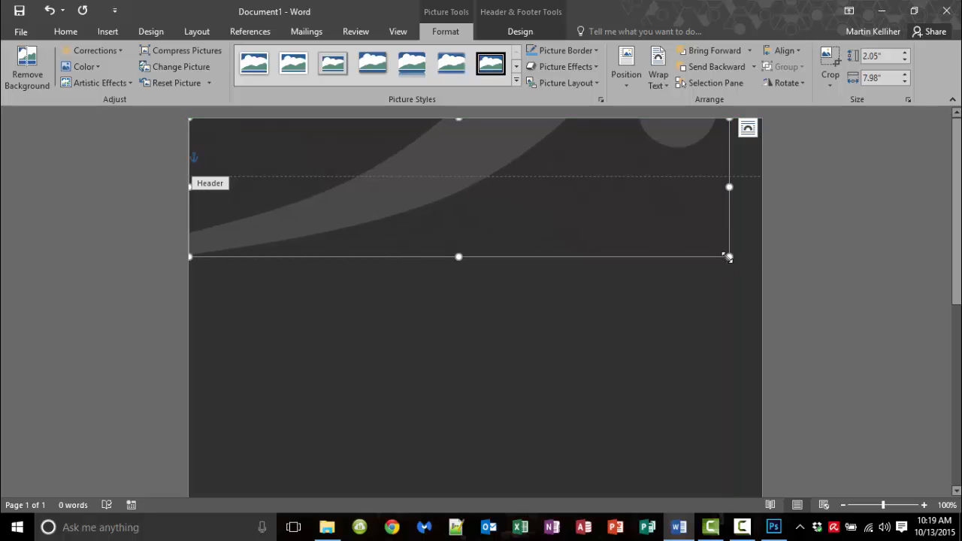
{"action": "left_click_drag", "start_coordinate": [728, 257], "coordinate": [762, 251]}
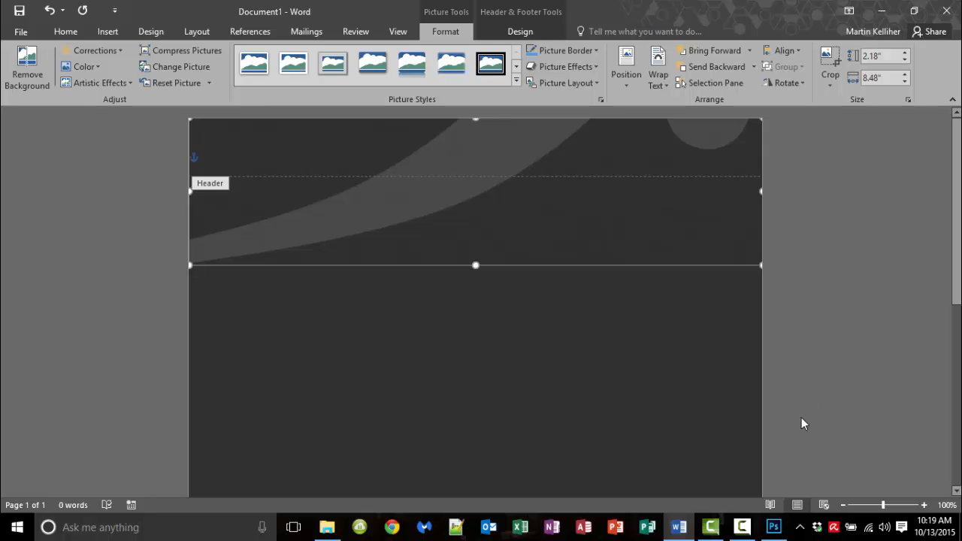
{"action": "left_click", "coordinate": [774, 527]}
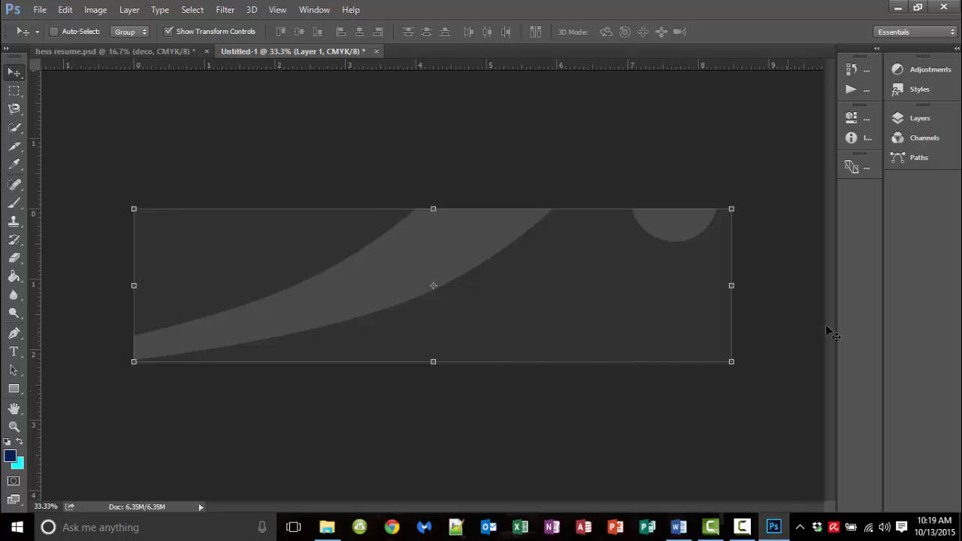
{"action": "left_click", "coordinate": [169, 51]}
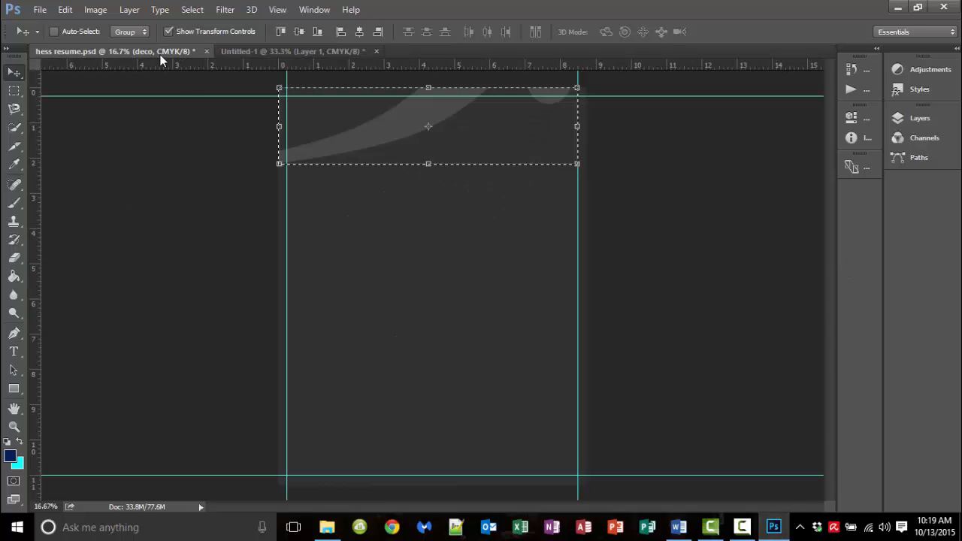
{"action": "left_click", "coordinate": [902, 120]}
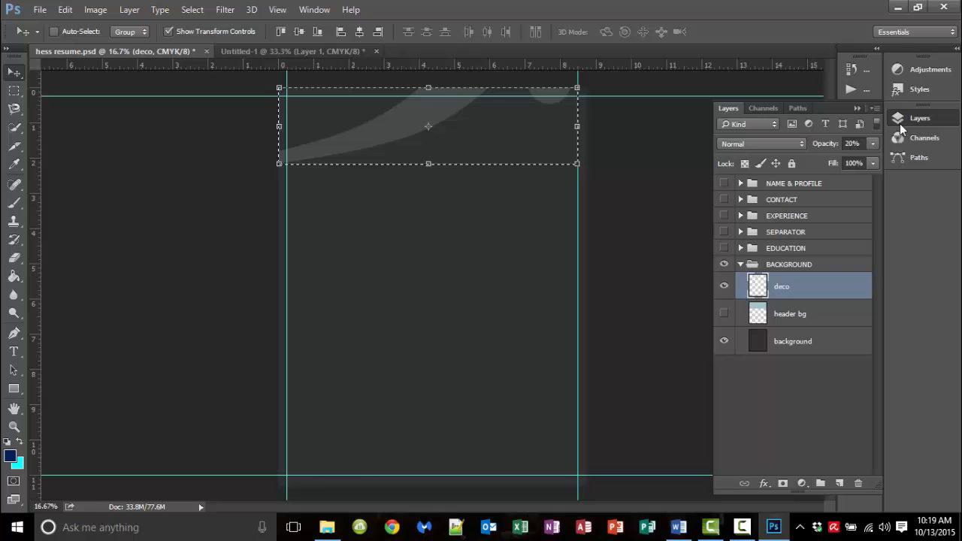
{"action": "left_click", "coordinate": [725, 314]}
{"action": "left_click", "coordinate": [725, 340]}
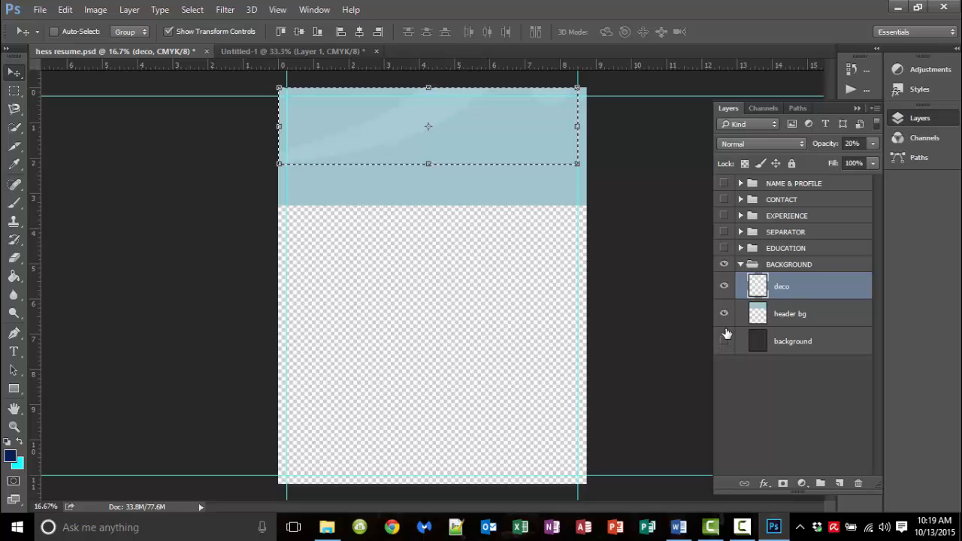
{"action": "left_click", "coordinate": [725, 341]}
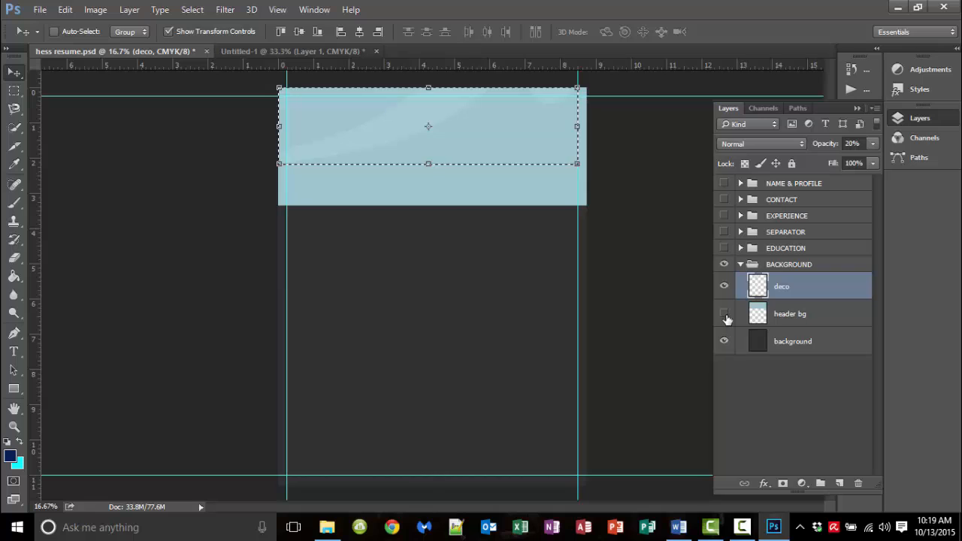
{"action": "left_click", "coordinate": [725, 314]}
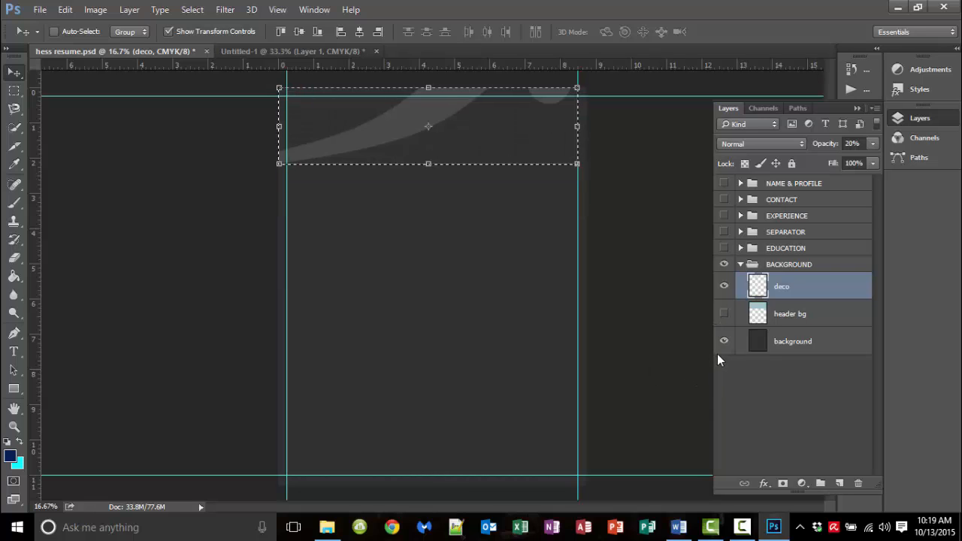
{"action": "left_click", "coordinate": [680, 530]}
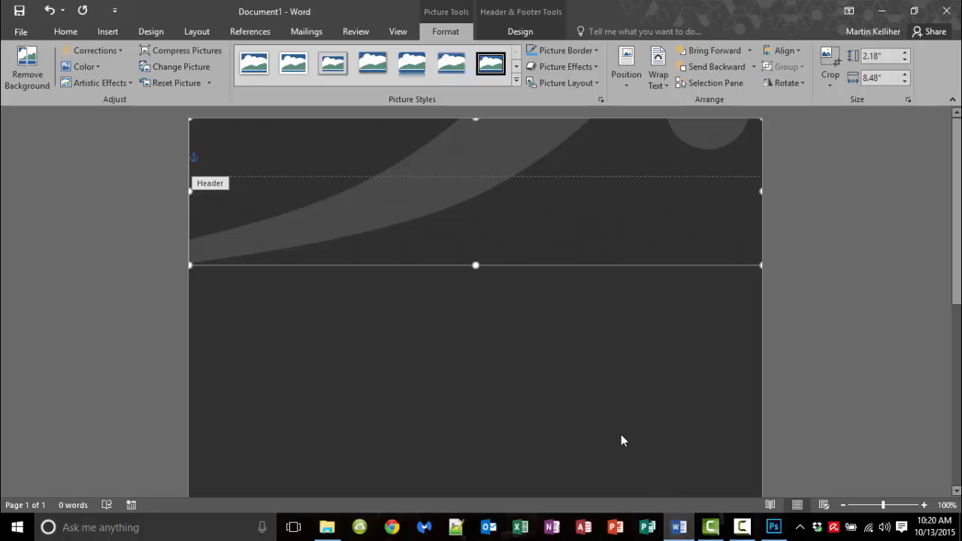
Zoom Word out to 55% to show the whole resume page, then switch to Photoshop
{"action": "mouse_move", "coordinate": [883, 505]}
{"action": "left_mouse_down"}
{"action": "mouse_move", "coordinate": [858, 506]}
{"action": "mouse_move", "coordinate": [866, 509]}
{"action": "left_mouse_up"}
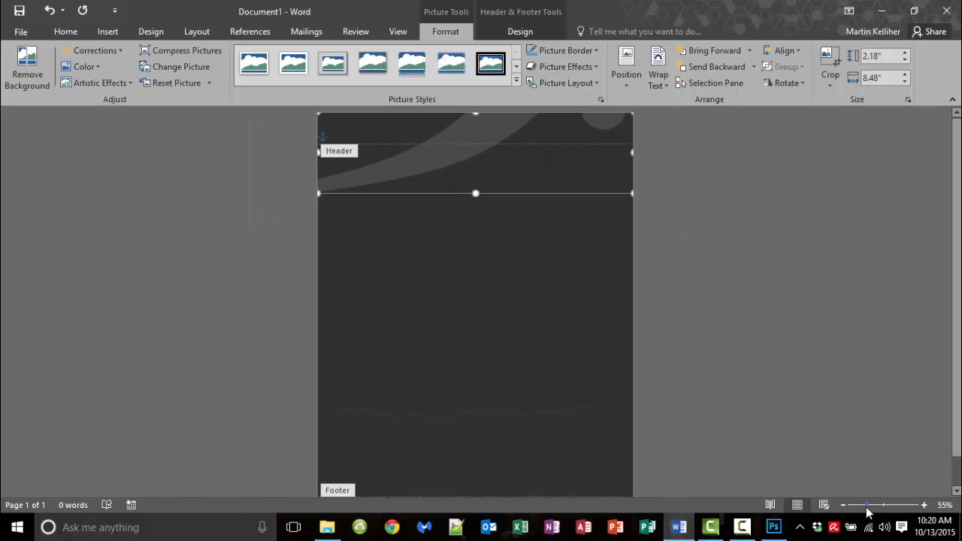
{"action": "left_click", "coordinate": [775, 529]}
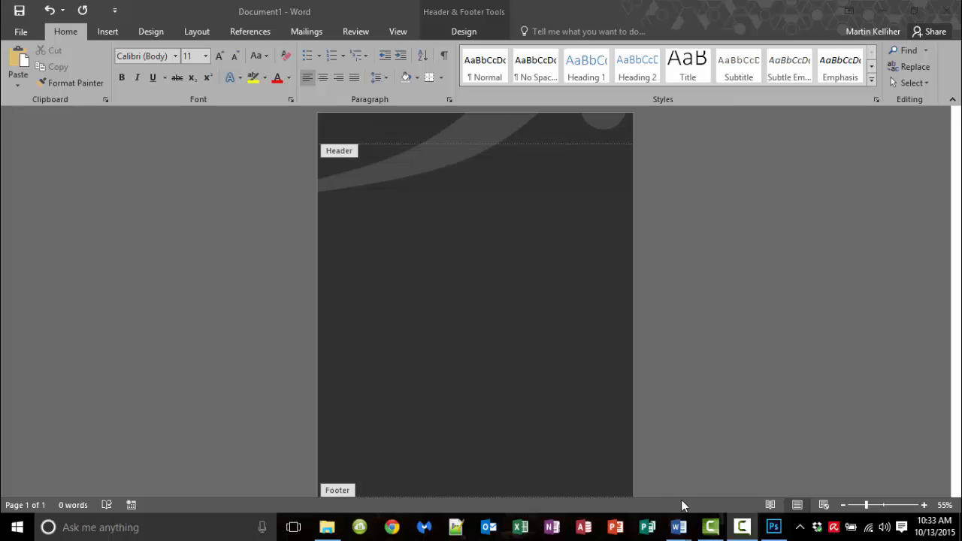
Type the resume owner's name in the header and grow it to 22 pt
{"action": "left_click", "coordinate": [372, 143]}
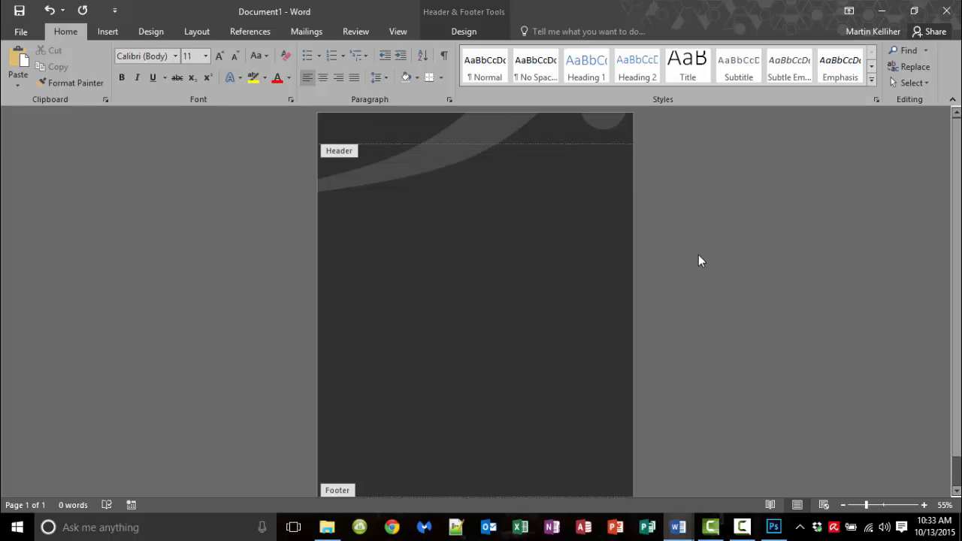
{"action": "left_click_drag", "start_coordinate": [366, 136], "coordinate": [312, 140]}
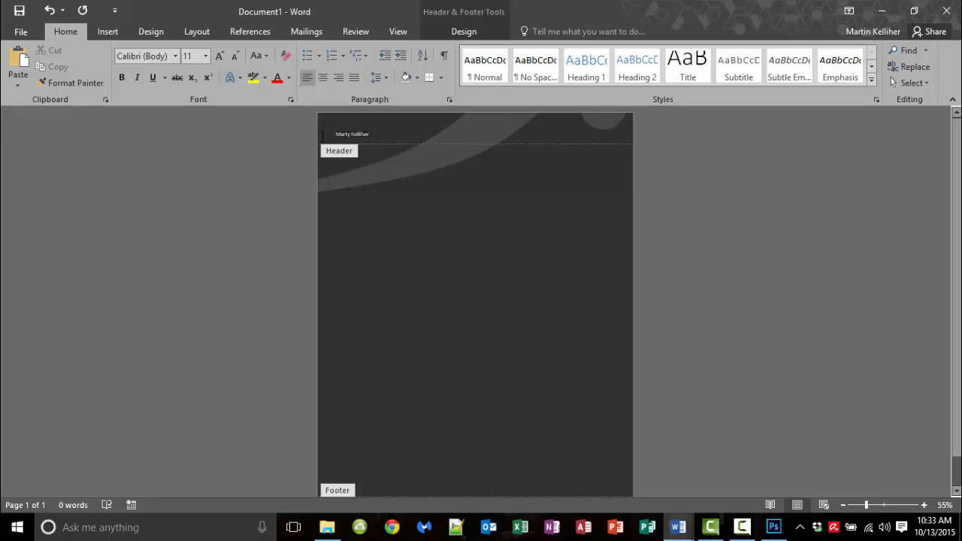
{"action": "left_click", "coordinate": [218, 56]}
{"action": "left_click", "coordinate": [219, 56]}
{"action": "left_click", "coordinate": [219, 56]}
Enlarge the header name to 48 pt and right-align it
{"action": "left_click", "coordinate": [218, 56]}
{"action": "left_click", "coordinate": [219, 56]}
{"action": "left_click", "coordinate": [219, 56]}
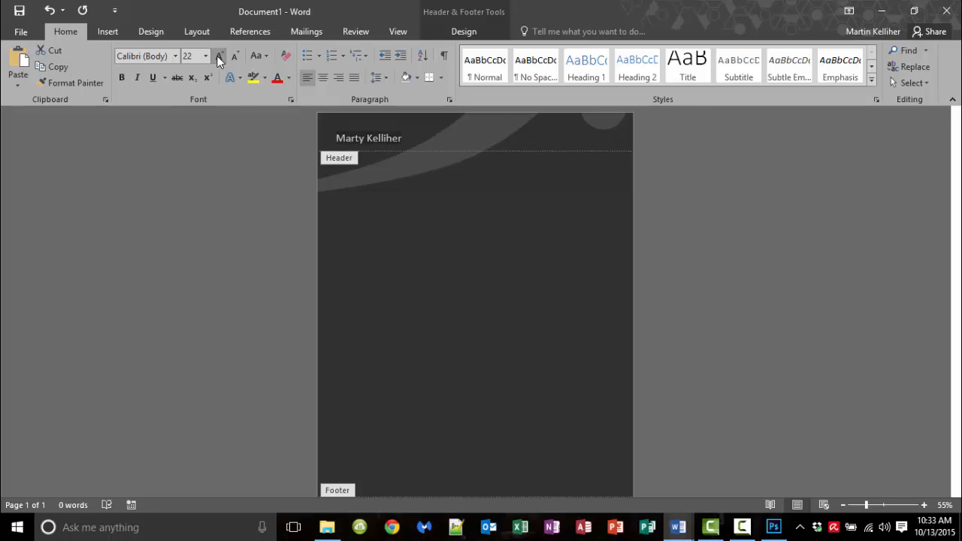
{"action": "left_click", "coordinate": [219, 56]}
{"action": "left_click", "coordinate": [219, 56]}
{"action": "left_click", "coordinate": [219, 57]}
{"action": "left_click", "coordinate": [219, 57]}
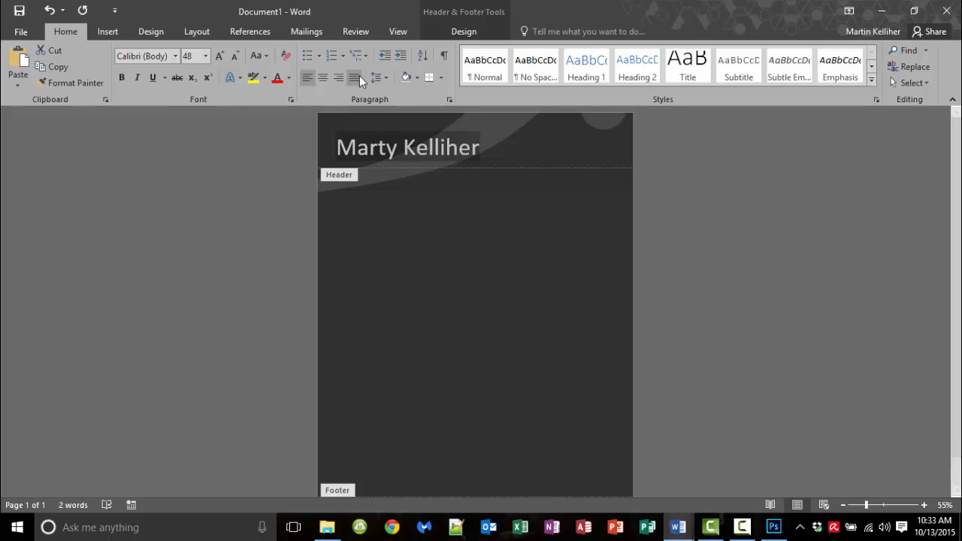
{"action": "left_click", "coordinate": [339, 78]}
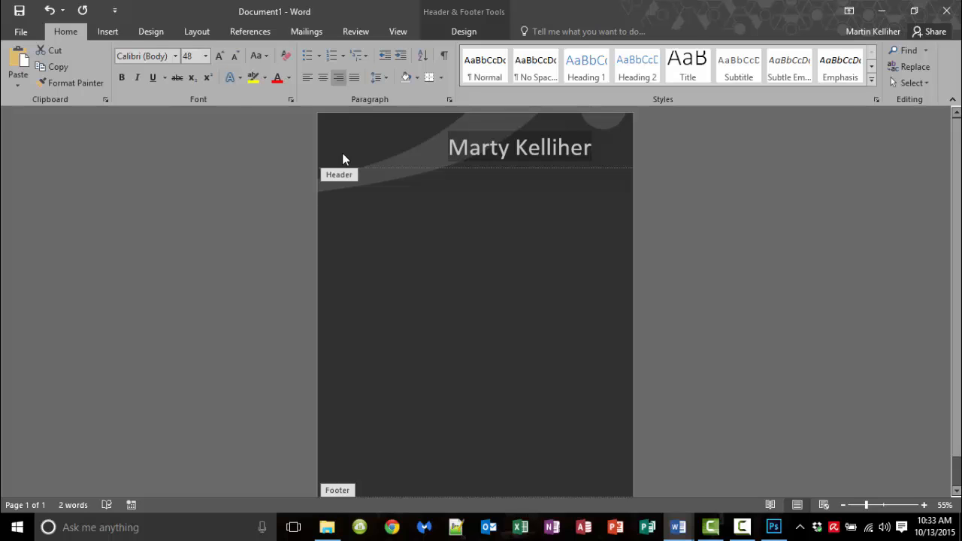
Remove the trailing space and empty line after the name
{"action": "left_click", "coordinate": [607, 154]}
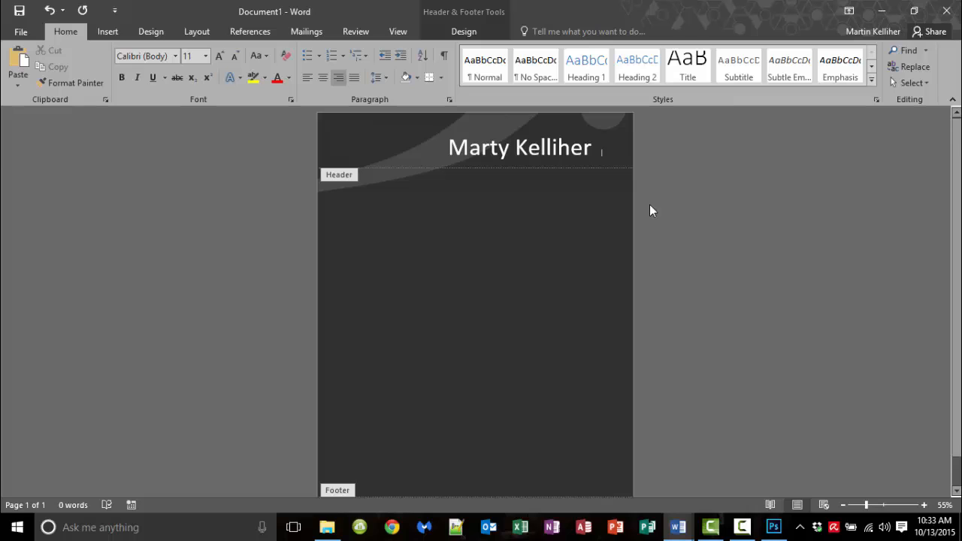
{"action": "key", "text": "BackSpace"}
{"action": "key", "text": "Delete"}
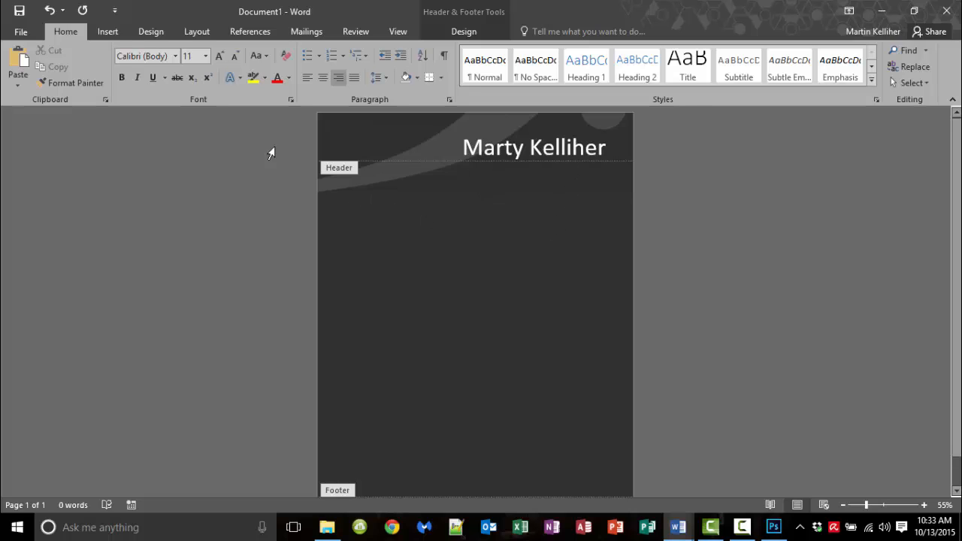
In Photoshop, hide the NAME & PROFILE and BACKGROUND layer groups, leaving a transparent canvas
{"action": "left_click", "coordinate": [775, 530]}
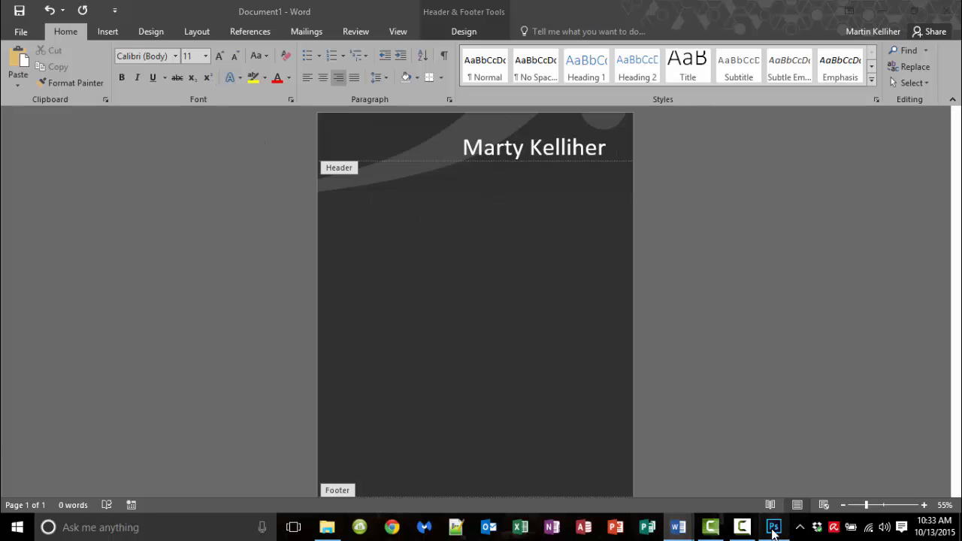
{"action": "left_click", "coordinate": [722, 314]}
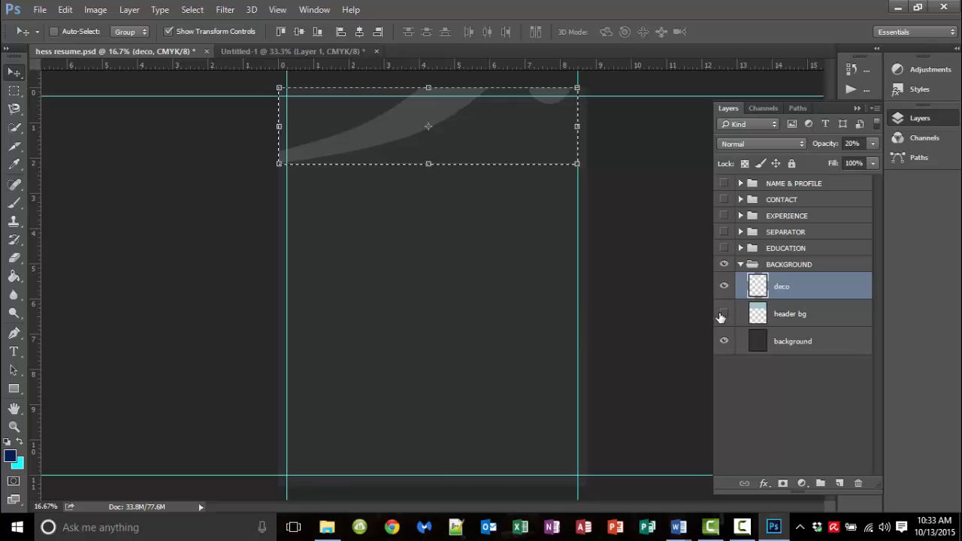
{"action": "left_click", "coordinate": [723, 316]}
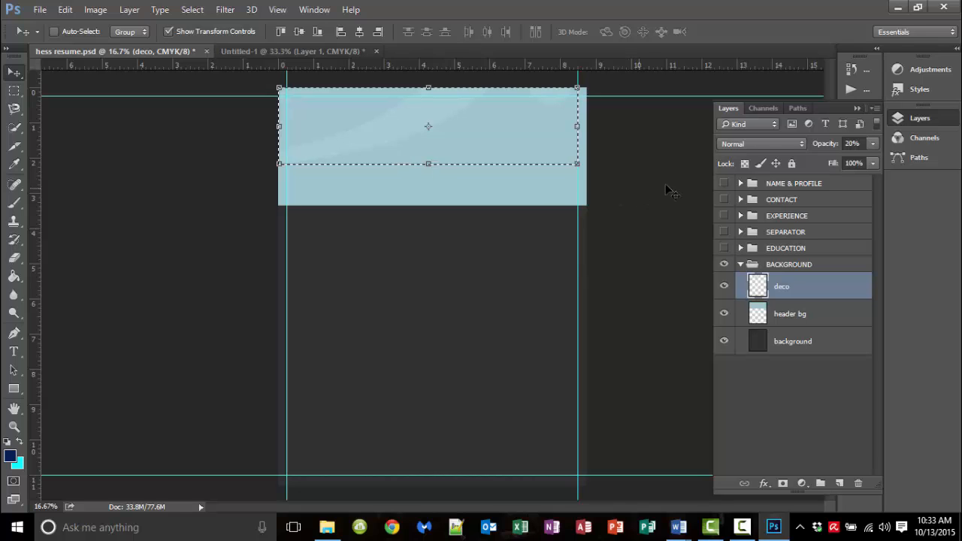
{"action": "left_click", "coordinate": [725, 184]}
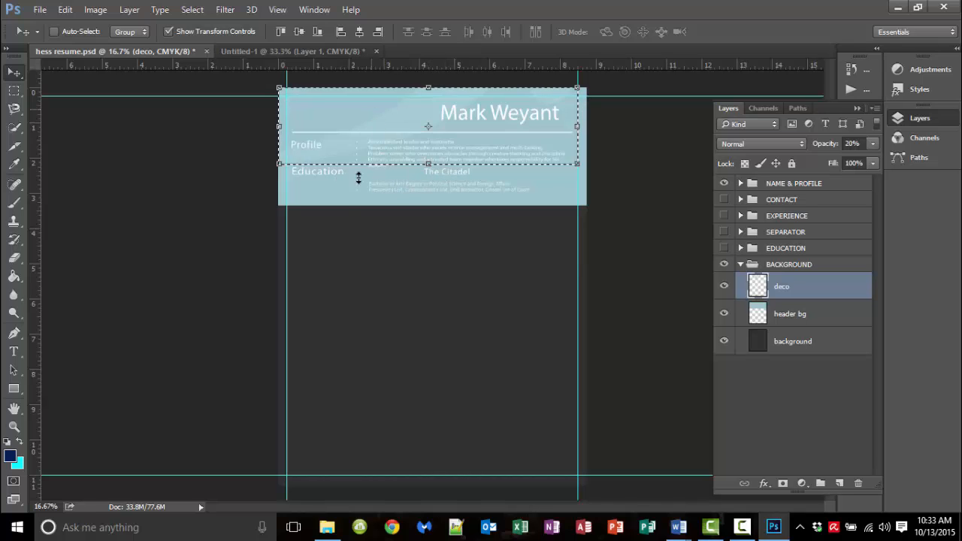
{"action": "left_click", "coordinate": [723, 186]}
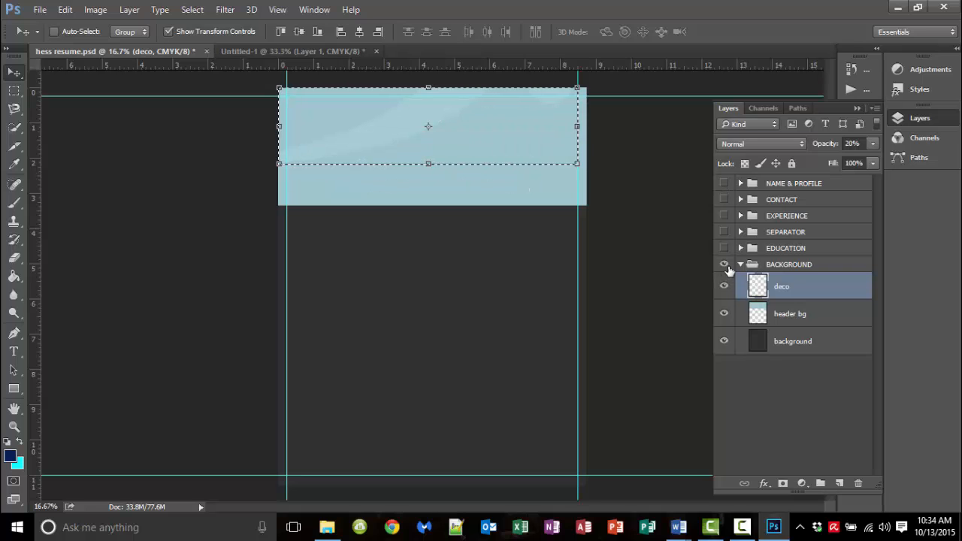
{"action": "left_click", "coordinate": [726, 265]}
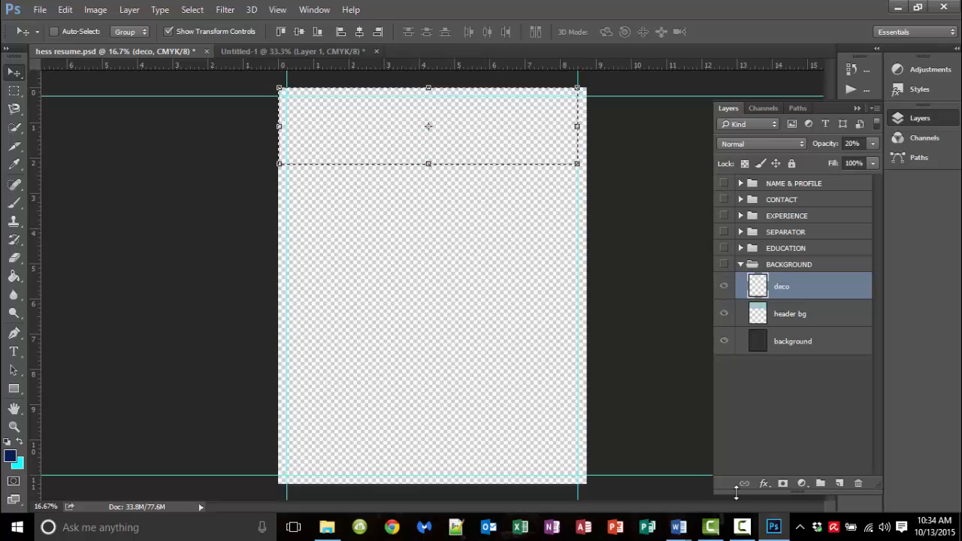
{"action": "left_click", "coordinate": [677, 532]}
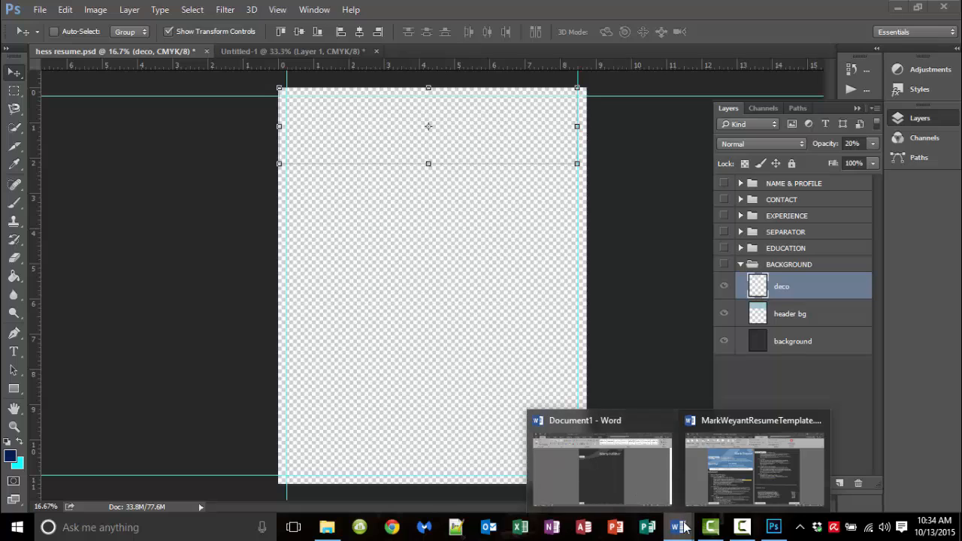
In Document1, draw a 3.32 by 8.47 inch rectangle from the page's top-left corner across the header
{"action": "left_click", "coordinate": [631, 480]}
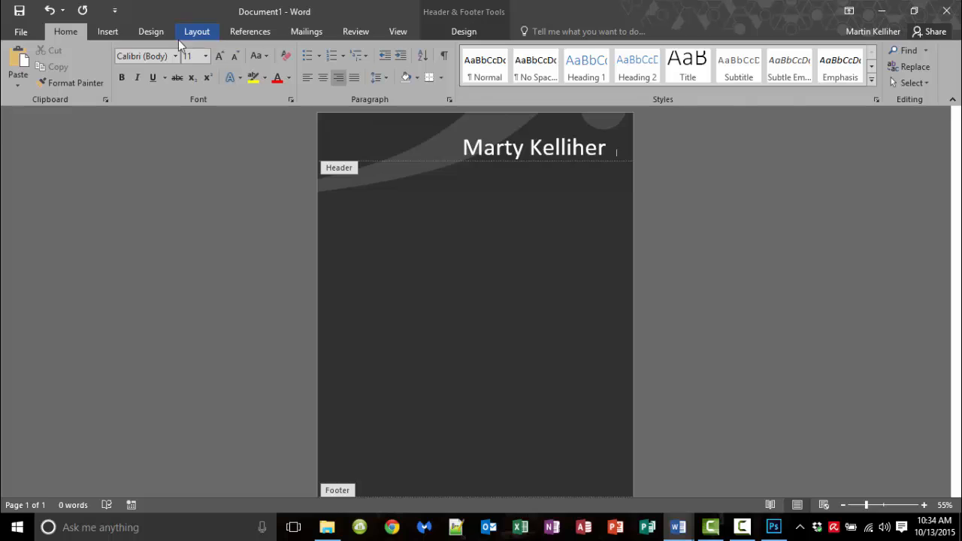
{"action": "left_click", "coordinate": [116, 34]}
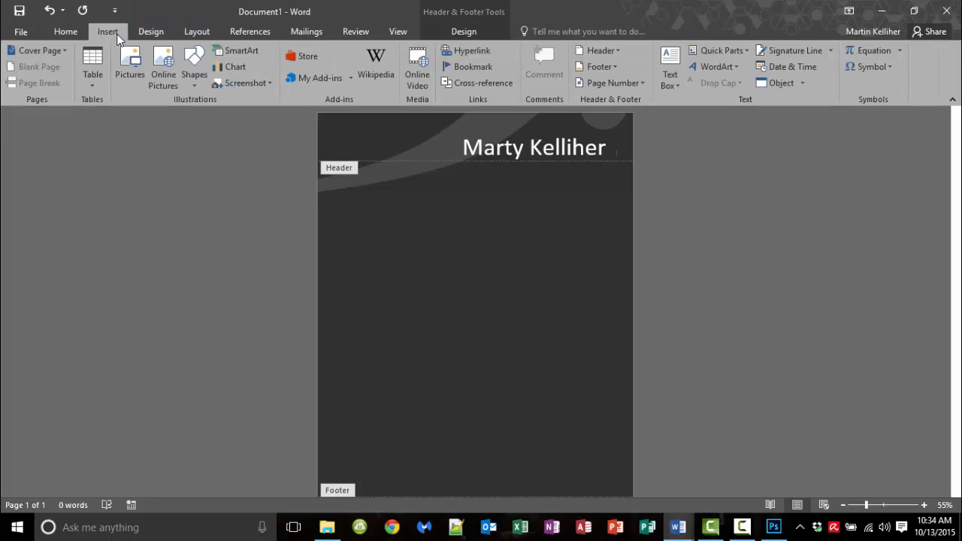
{"action": "left_click", "coordinate": [194, 66]}
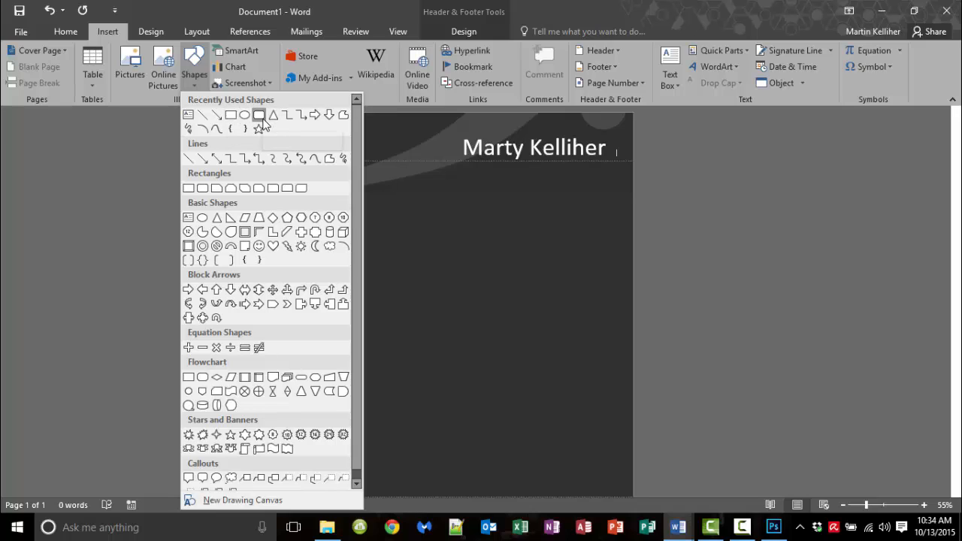
{"action": "left_click", "coordinate": [231, 117]}
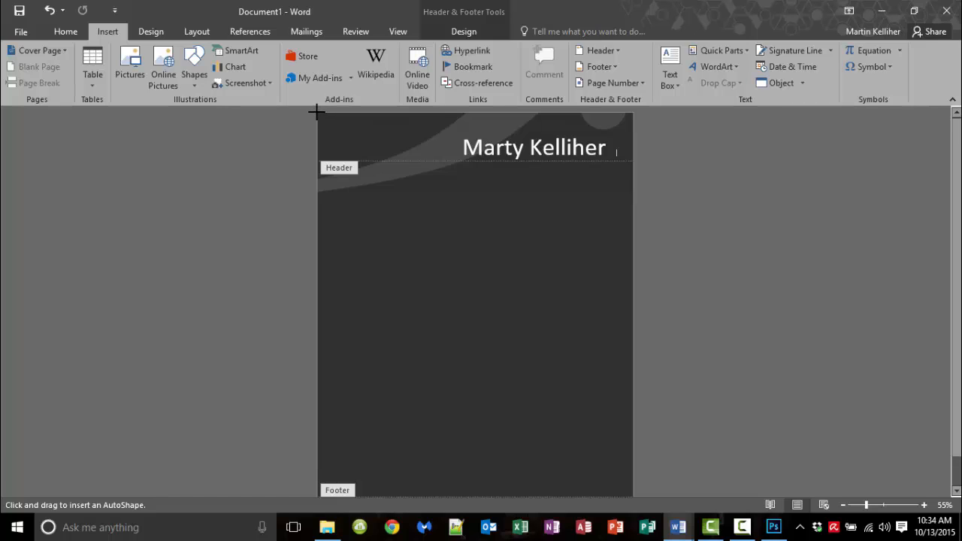
{"action": "mouse_move", "coordinate": [316, 112]}
{"action": "left_mouse_down"}
{"action": "mouse_move", "coordinate": [370, 219]}
{"action": "mouse_move", "coordinate": [402, 231]}
{"action": "mouse_move", "coordinate": [633, 236]}
{"action": "left_mouse_up"}
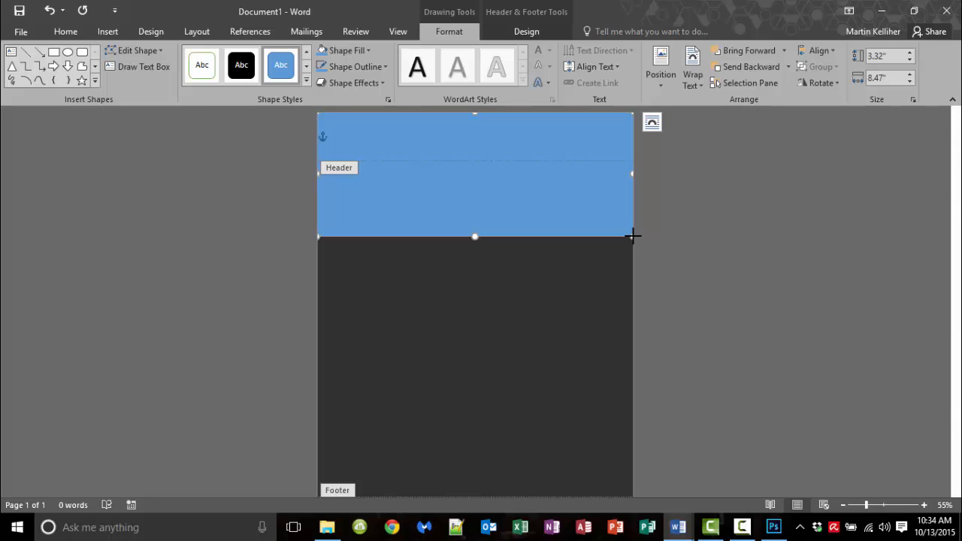
Fill the header rectangle with navy RGB 42/105/162 at 65% transparency
{"action": "left_click", "coordinate": [364, 51]}
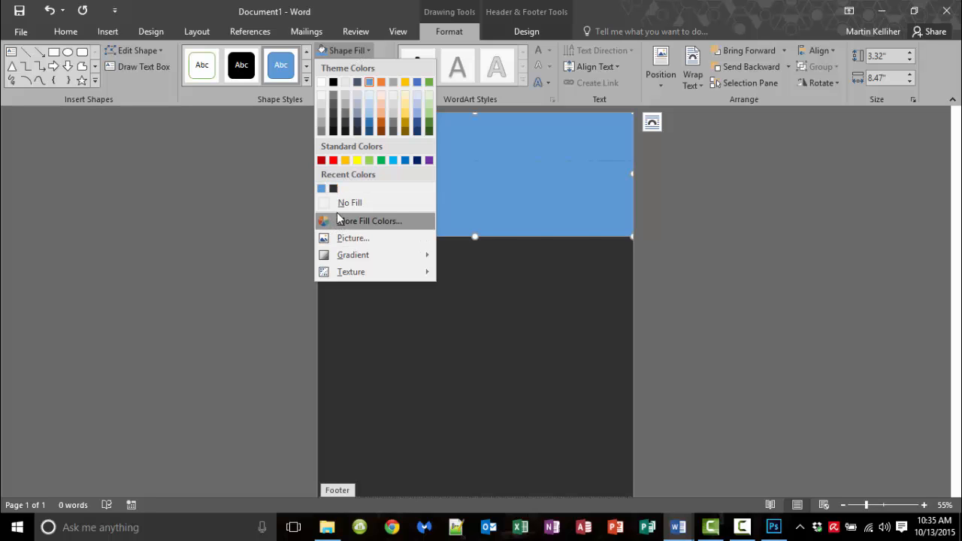
{"action": "mouse_move", "coordinate": [361, 275]}
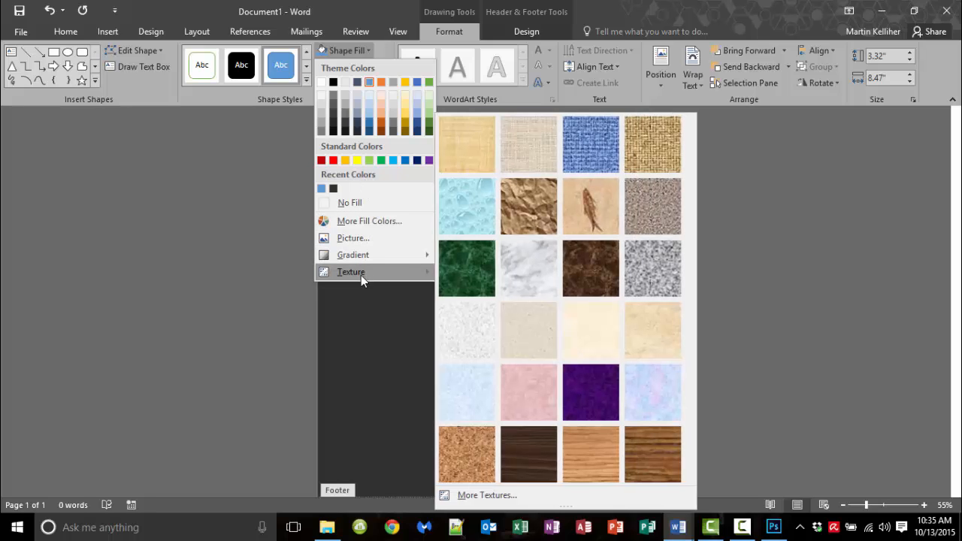
{"action": "left_click", "coordinate": [353, 228]}
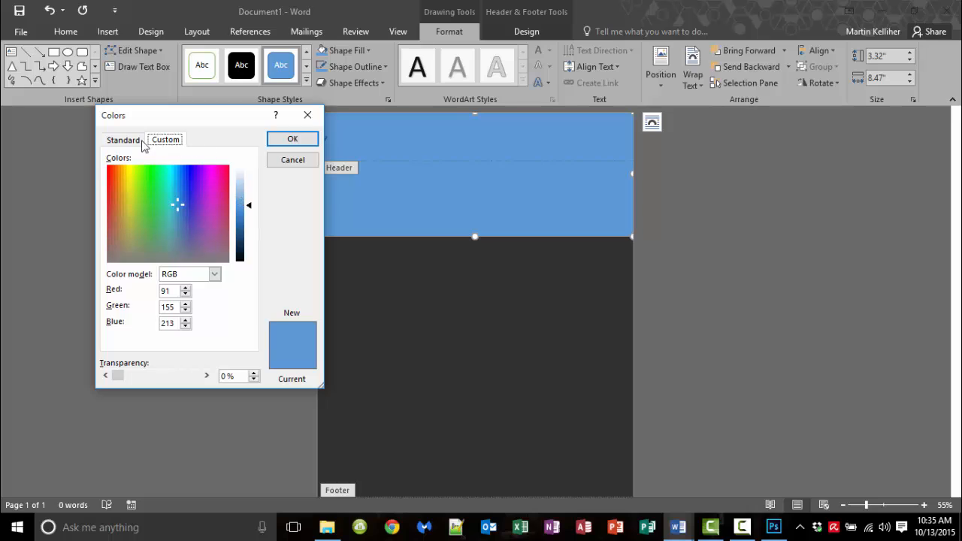
{"action": "left_click", "coordinate": [140, 141]}
{"action": "left_click", "coordinate": [166, 140]}
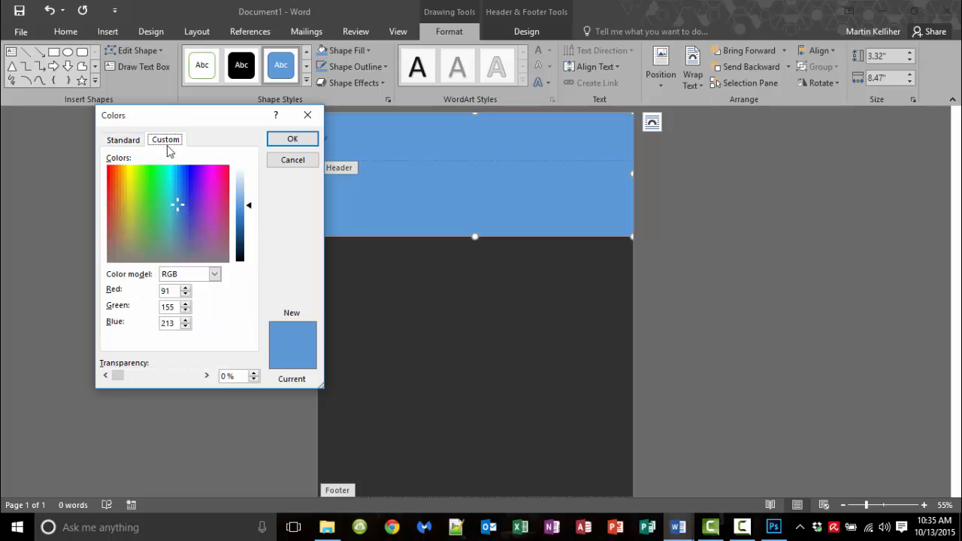
{"action": "left_click", "coordinate": [250, 208]}
{"action": "left_click_drag", "start_coordinate": [250, 215], "coordinate": [239, 224]}
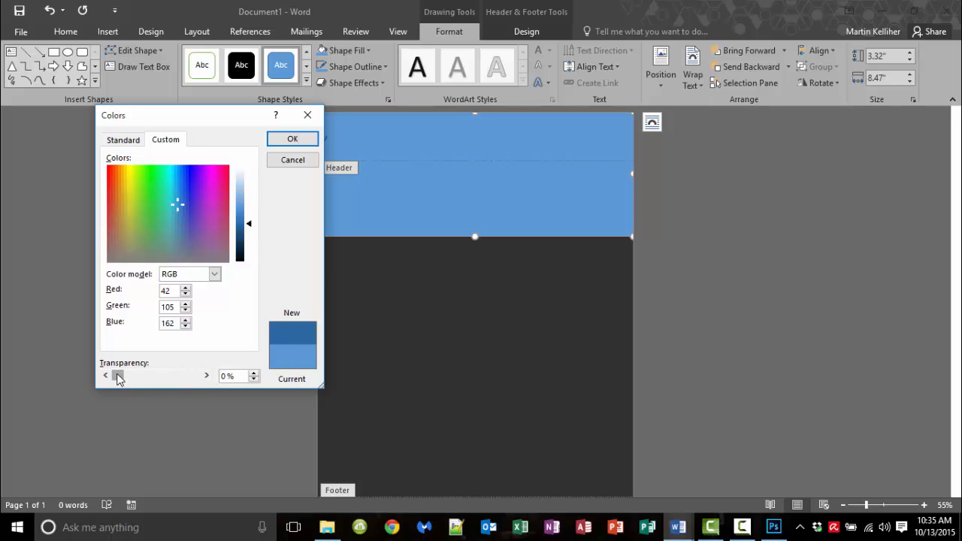
{"action": "left_click_drag", "start_coordinate": [117, 380], "coordinate": [167, 382]}
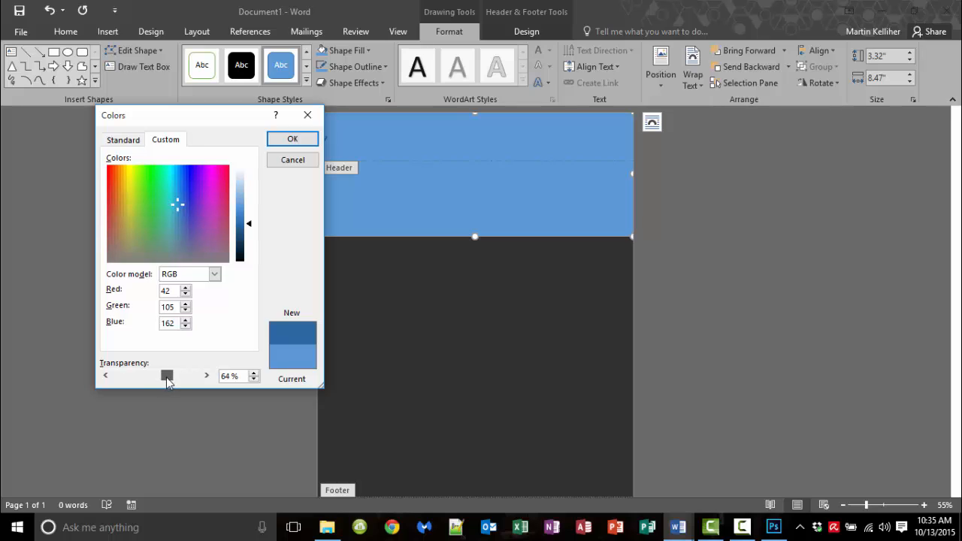
{"action": "left_click", "coordinate": [293, 140]}
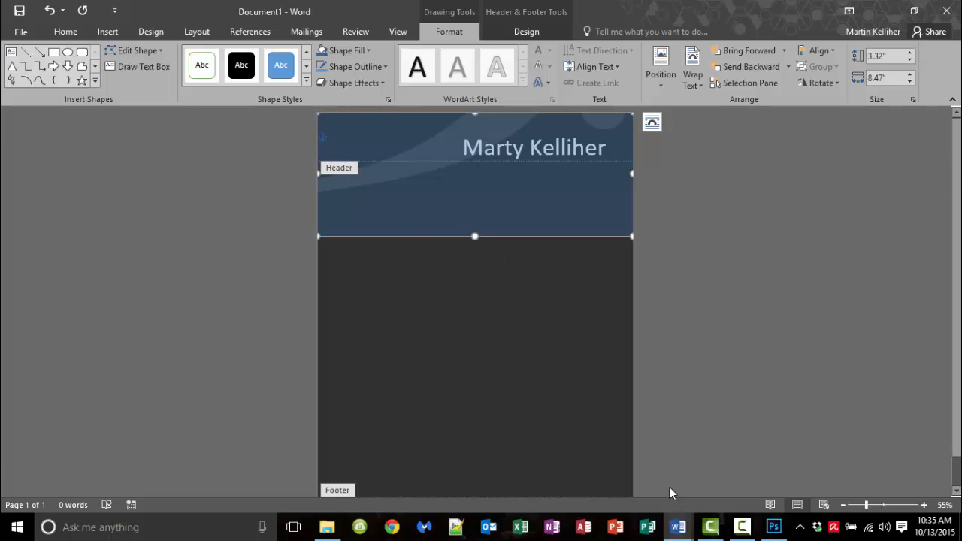
In Photoshop, show the NAME & PROFILE, BACKGROUND, SEPARATOR and CONTACT groups so every layer is visible
{"action": "left_click", "coordinate": [774, 527]}
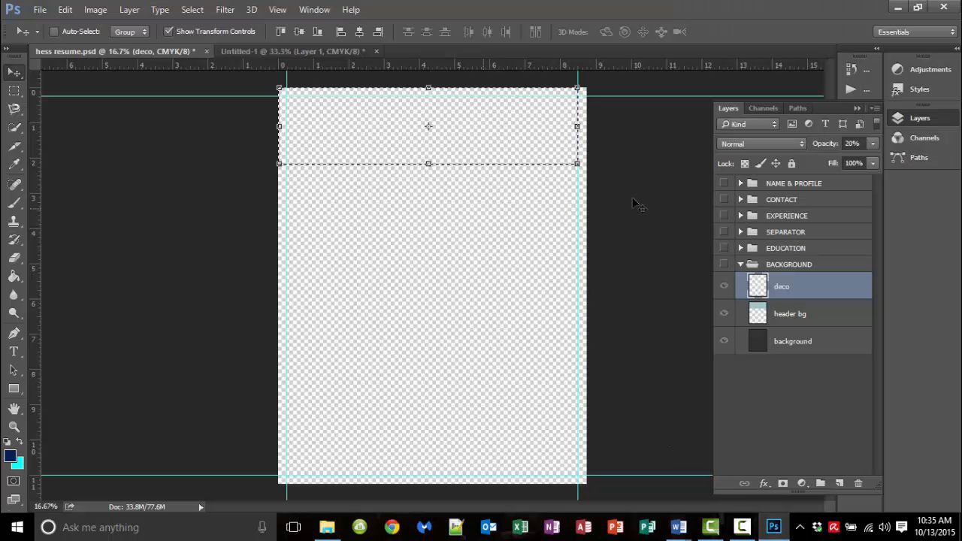
{"action": "left_click", "coordinate": [724, 184]}
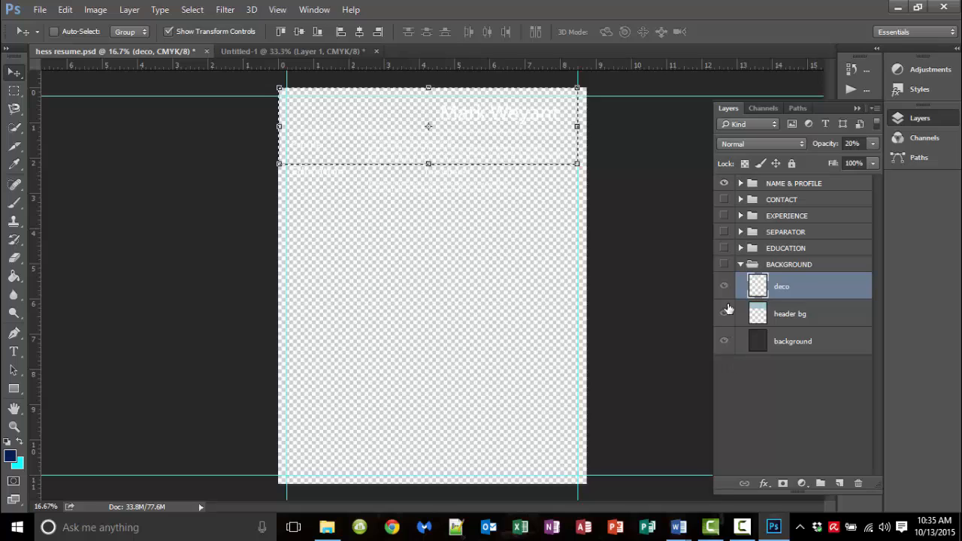
{"action": "left_click", "coordinate": [724, 314]}
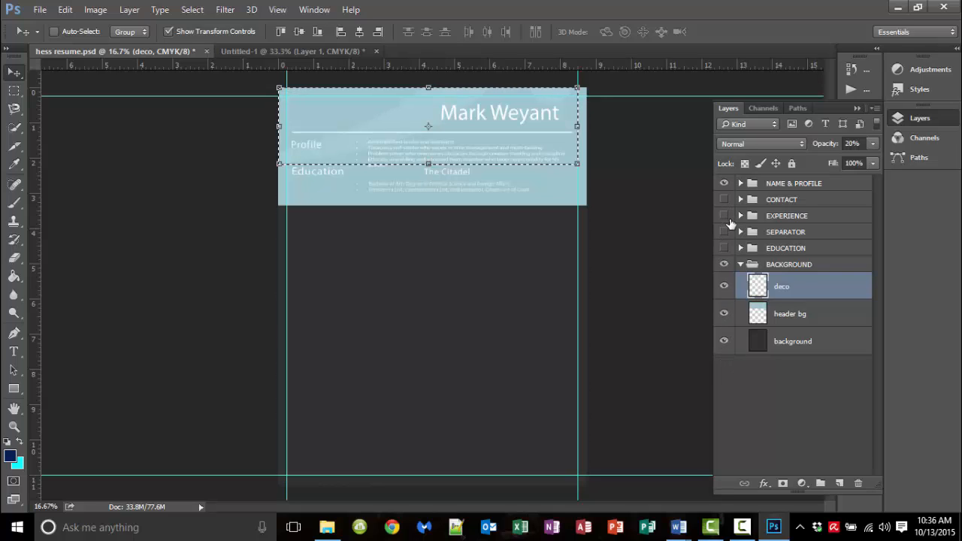
{"action": "left_click", "coordinate": [727, 232]}
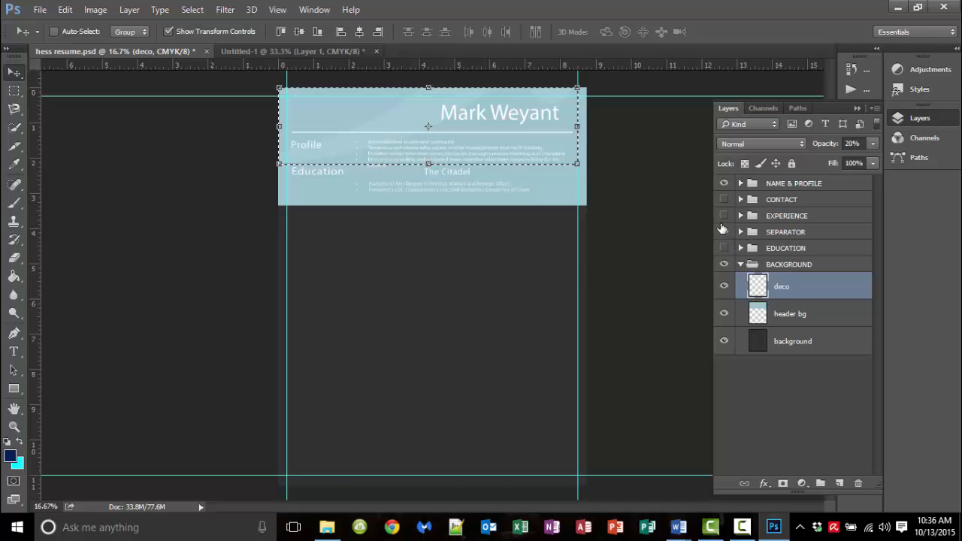
{"action": "left_click", "coordinate": [724, 200]}
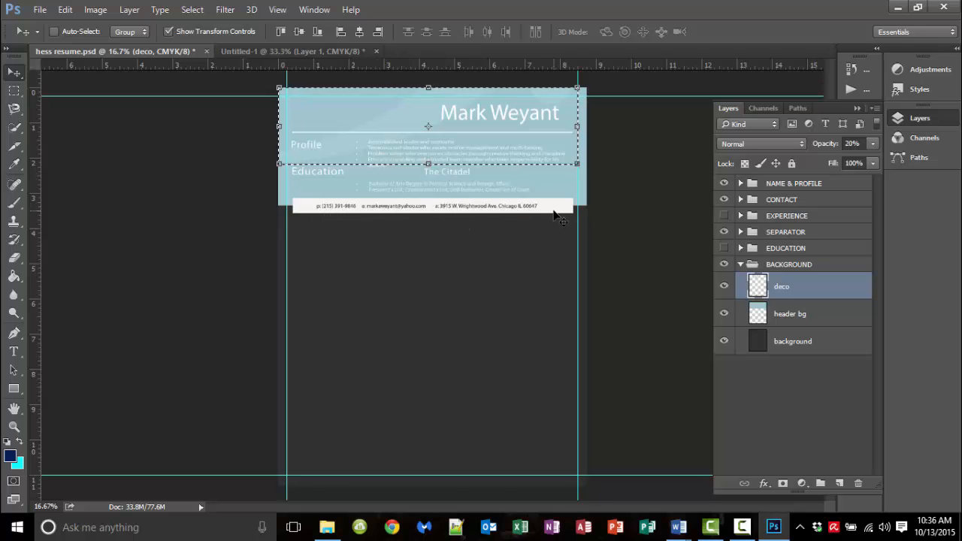
{"action": "left_click_drag", "start_coordinate": [724, 198], "coordinate": [722, 381]}
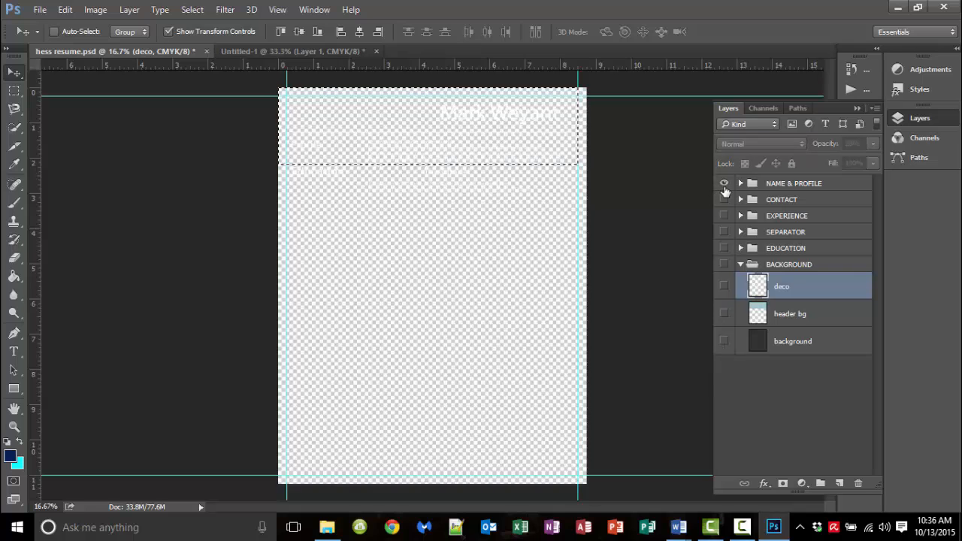
{"action": "left_click_drag", "start_coordinate": [724, 199], "coordinate": [719, 366]}
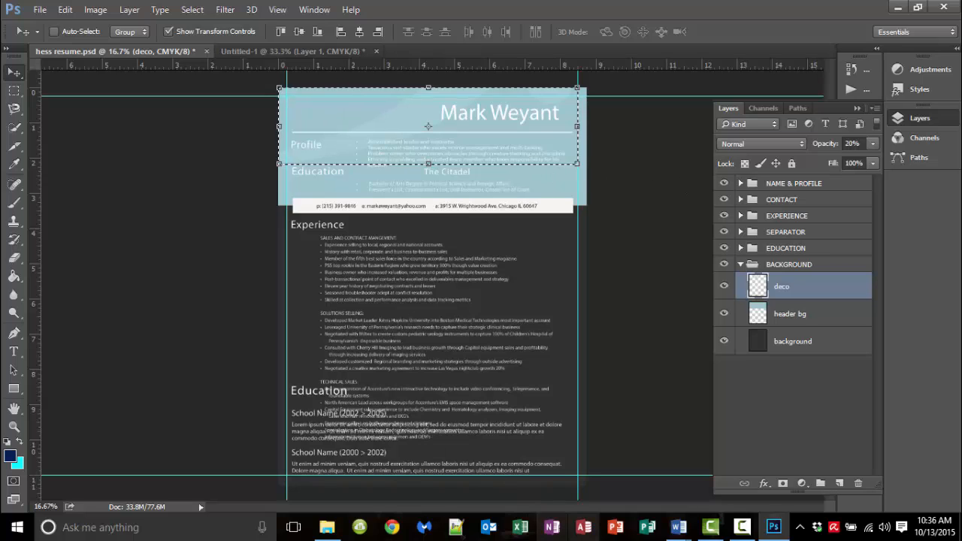
Leave Photoshop and head back toward the Word windows
{"action": "mouse_move", "coordinate": [681, 535]}
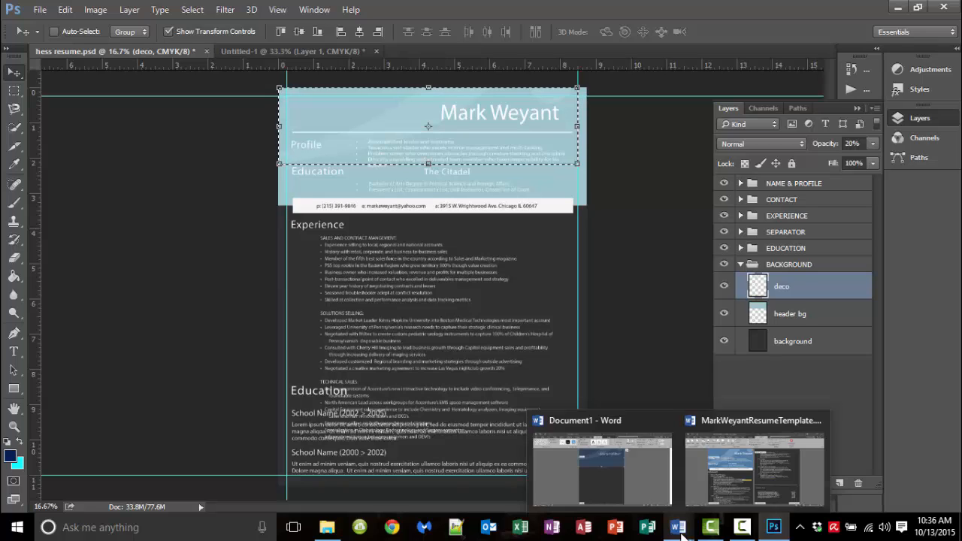
{"action": "left_click", "coordinate": [681, 536]}
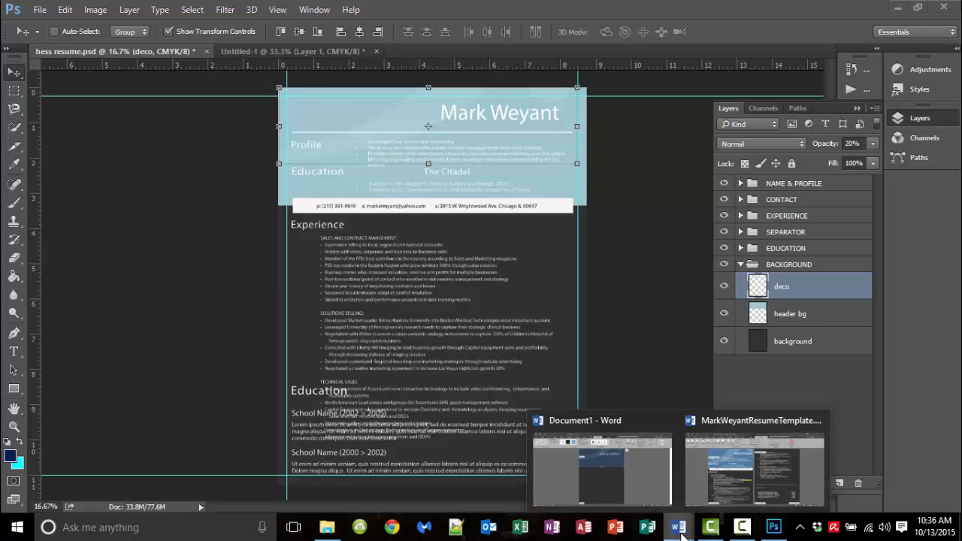
{"action": "left_click", "coordinate": [681, 535]}
Return to Word's Document1 and bring up the Shape Fill colours for the header rectangle
{"action": "left_click", "coordinate": [681, 535]}
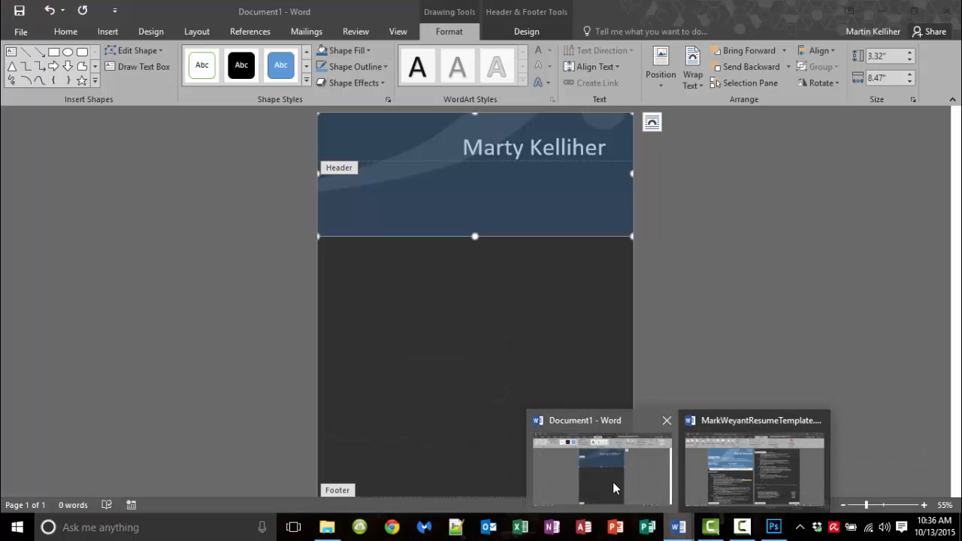
{"action": "left_click", "coordinate": [613, 482]}
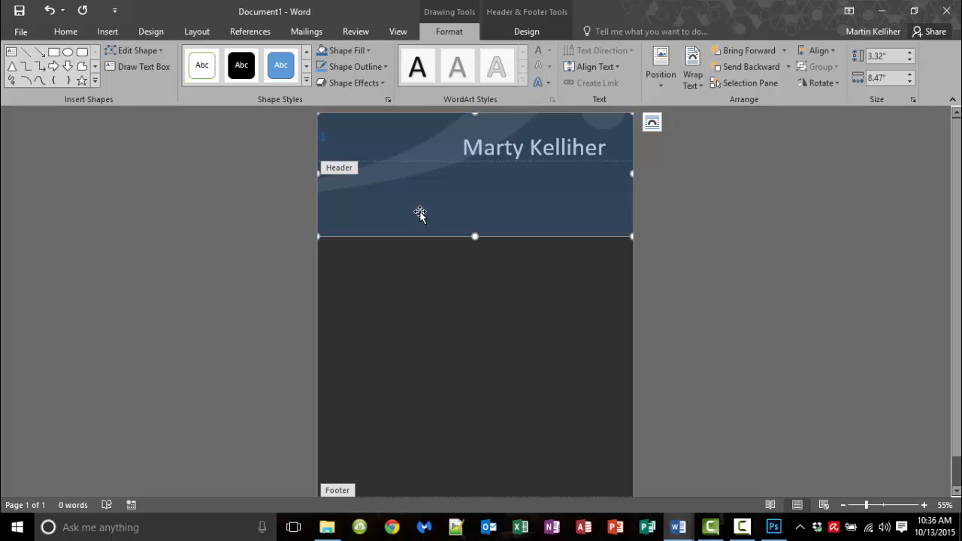
{"action": "left_click", "coordinate": [369, 54]}
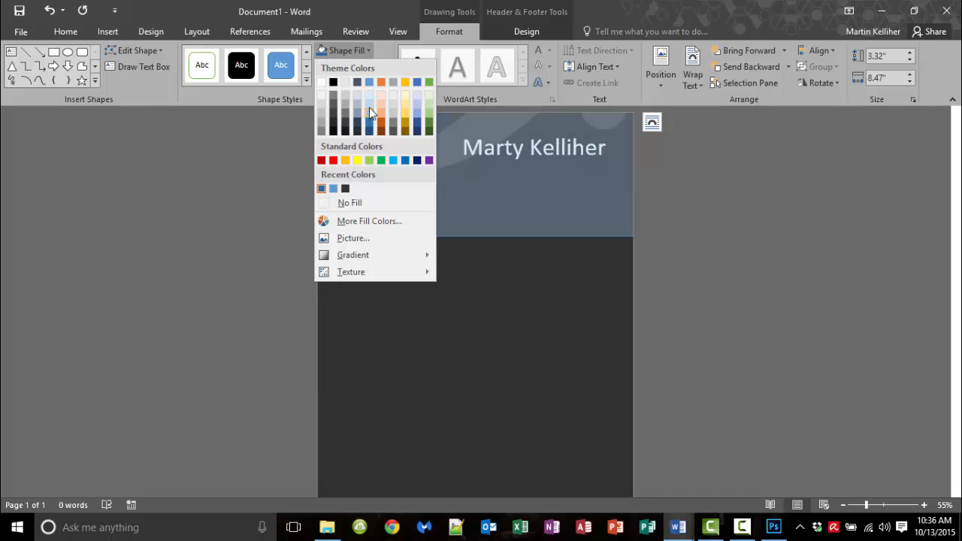
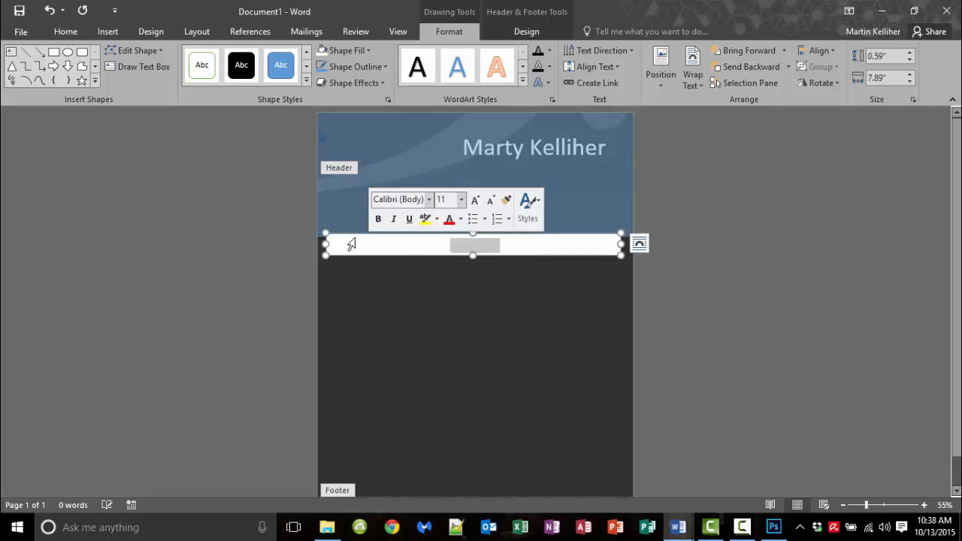
Reset the white bar's text colour to Automatic and delete the bar's existing text
{"action": "left_click", "coordinate": [75, 32]}
{"action": "left_click", "coordinate": [288, 78]}
{"action": "left_click", "coordinate": [288, 86]}
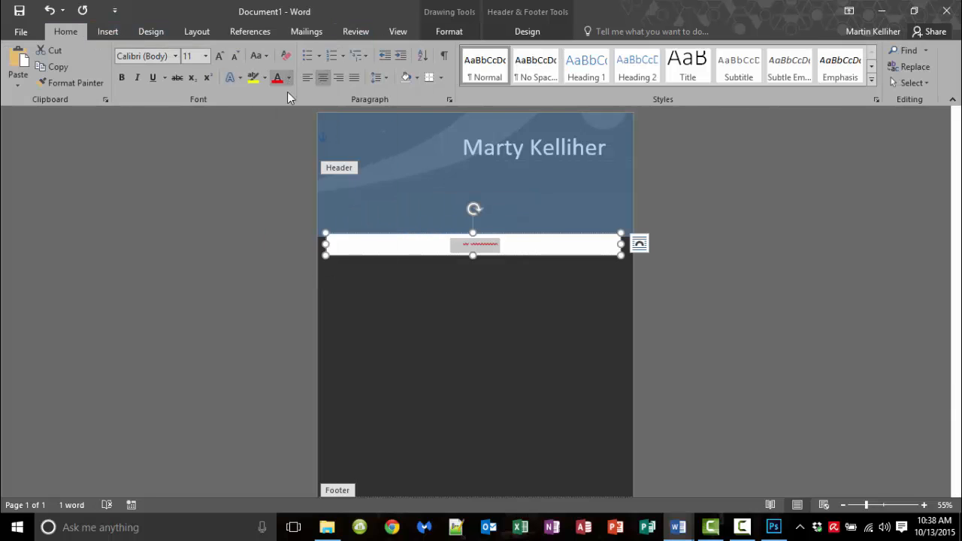
{"action": "left_click", "coordinate": [514, 249]}
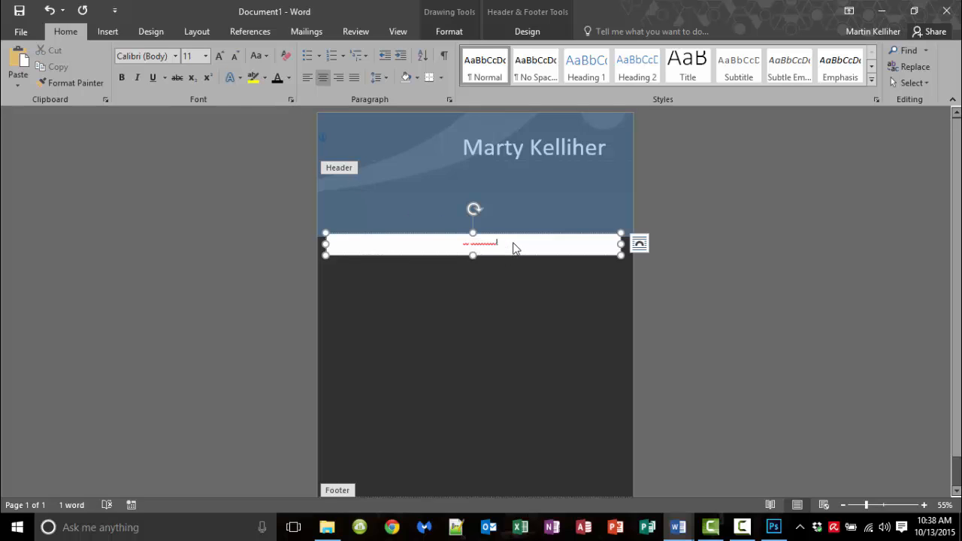
{"action": "left_click_drag", "start_coordinate": [496, 243], "coordinate": [406, 239]}
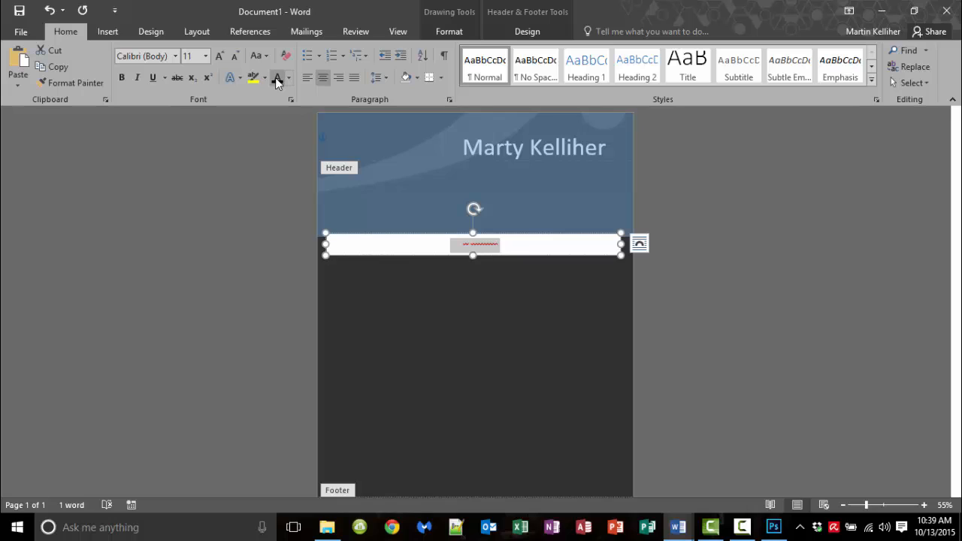
{"action": "key", "text": "Delete"}
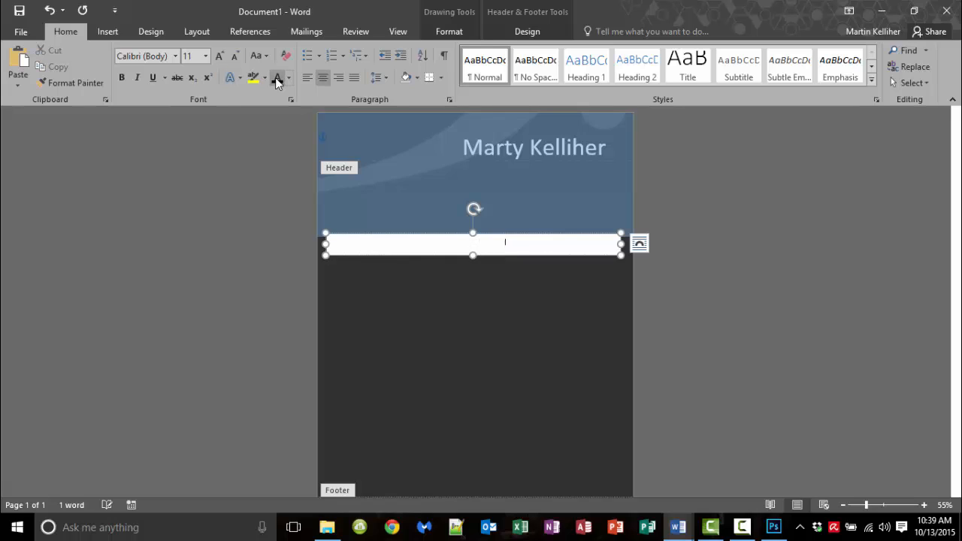
Make the contact bar taller with dark 36 pt placeholder text, then bring up the Photoshop design
{"action": "mouse_move", "coordinate": [473, 256]}
{"action": "left_mouse_down"}
{"action": "mouse_move", "coordinate": [474, 274]}
{"action": "mouse_move", "coordinate": [417, 246]}
{"action": "mouse_move", "coordinate": [325, 252]}
{"action": "left_mouse_up"}
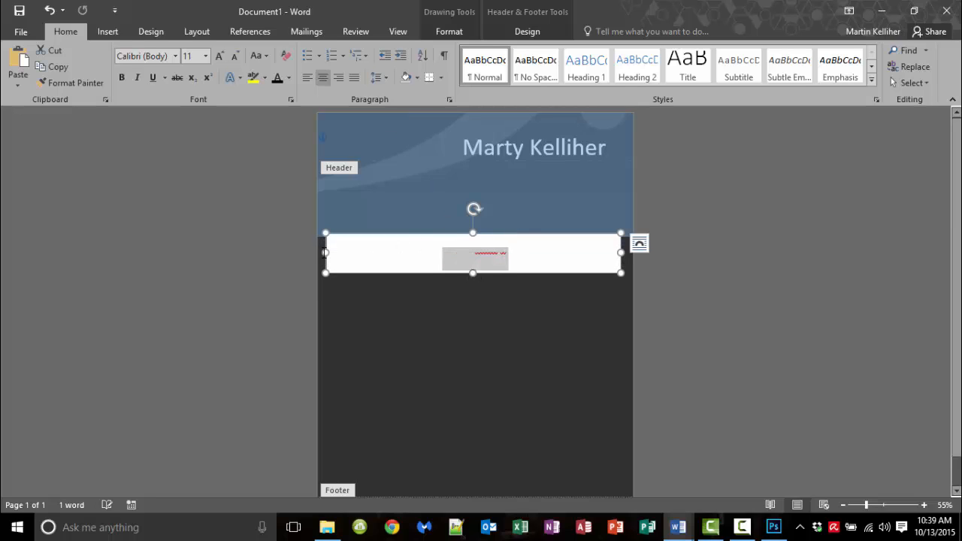
{"action": "left_click", "coordinate": [288, 78]}
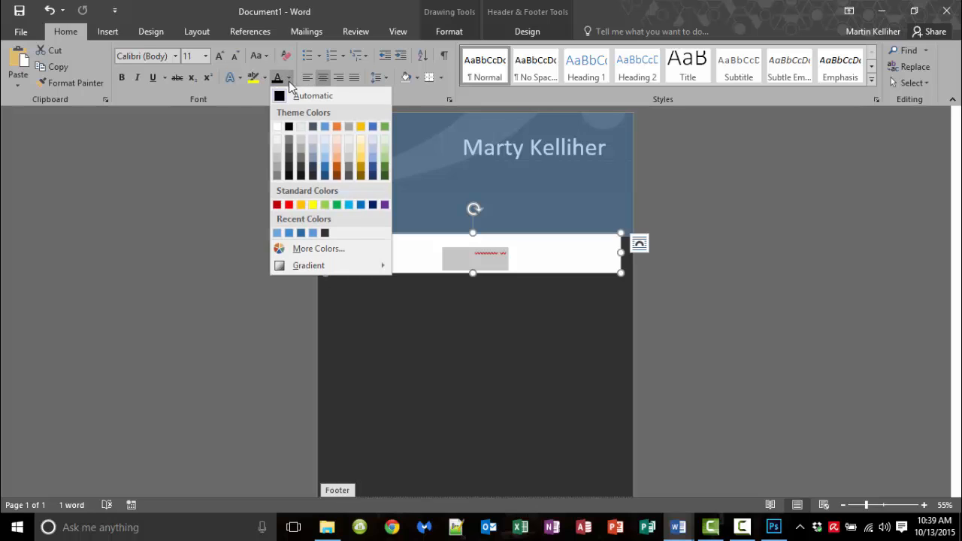
{"action": "left_click", "coordinate": [289, 176]}
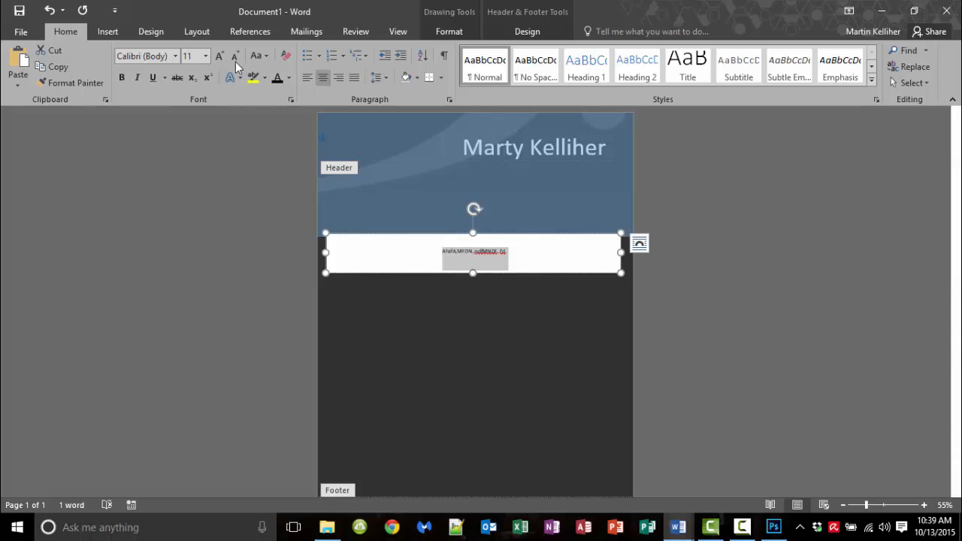
{"action": "left_click", "coordinate": [214, 58]}
{"action": "left_click", "coordinate": [214, 58]}
{"action": "left_click", "coordinate": [214, 58]}
{"action": "left_click", "coordinate": [214, 58]}
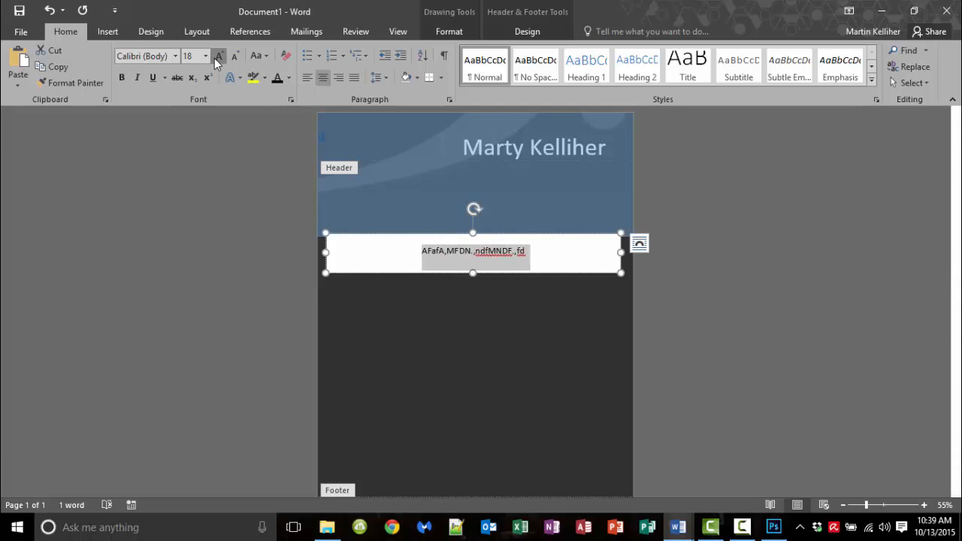
{"action": "left_click", "coordinate": [214, 58]}
{"action": "left_click", "coordinate": [214, 58]}
{"action": "left_click", "coordinate": [214, 57]}
{"action": "left_click", "coordinate": [215, 58]}
{"action": "left_click", "coordinate": [215, 58]}
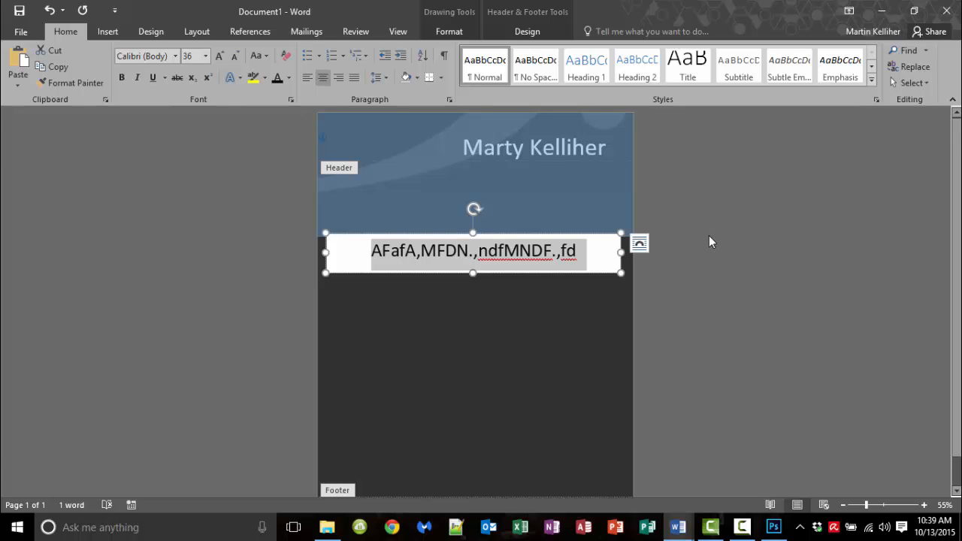
{"action": "left_click", "coordinate": [774, 527]}
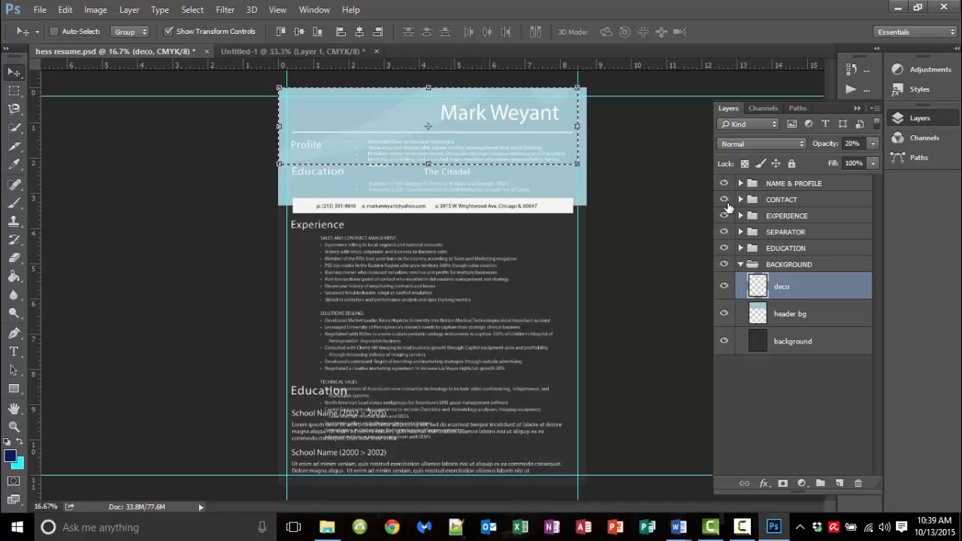
Hide and re-show the resume's Photoshop layer groups, then go back to Word's Document1
{"action": "left_click_drag", "start_coordinate": [724, 199], "coordinate": [729, 271]}
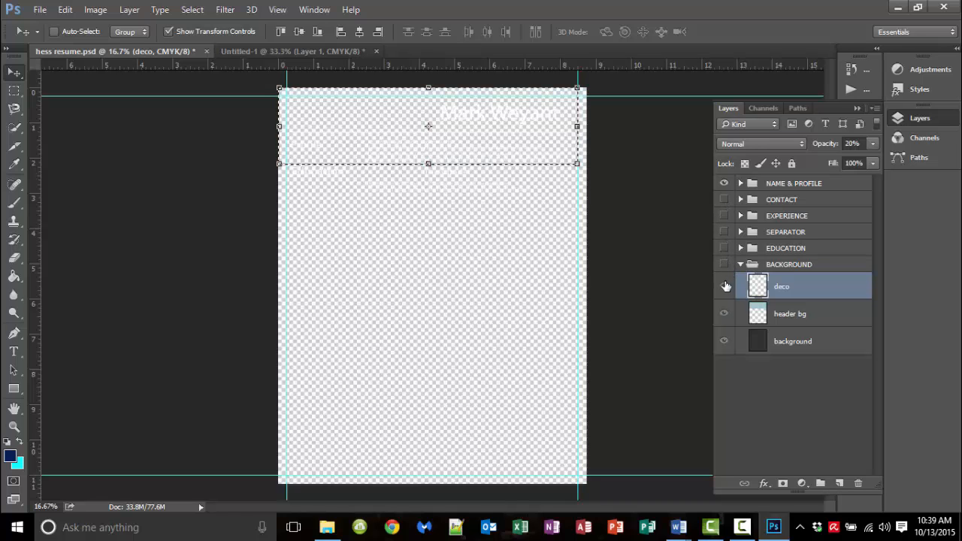
{"action": "left_click_drag", "start_coordinate": [726, 200], "coordinate": [728, 282]}
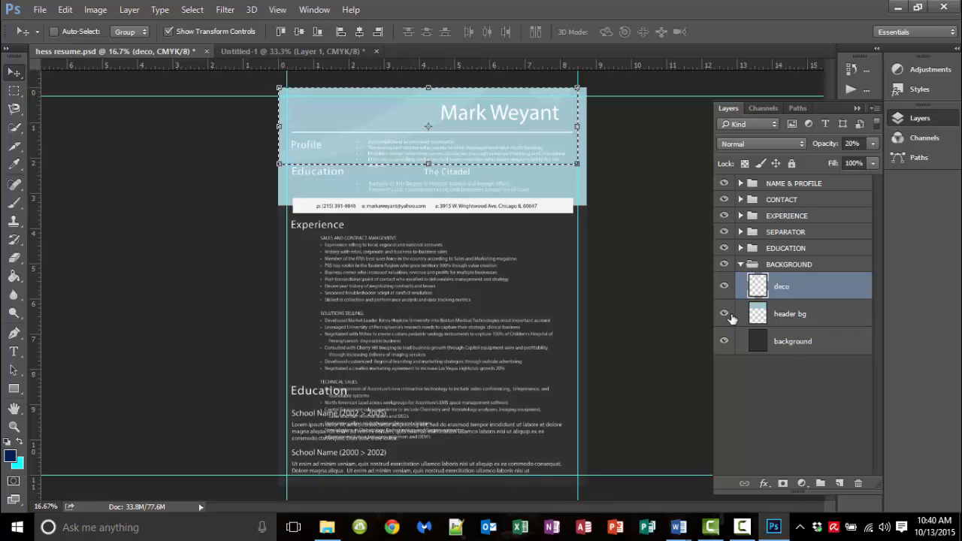
{"action": "left_click", "coordinate": [679, 527]}
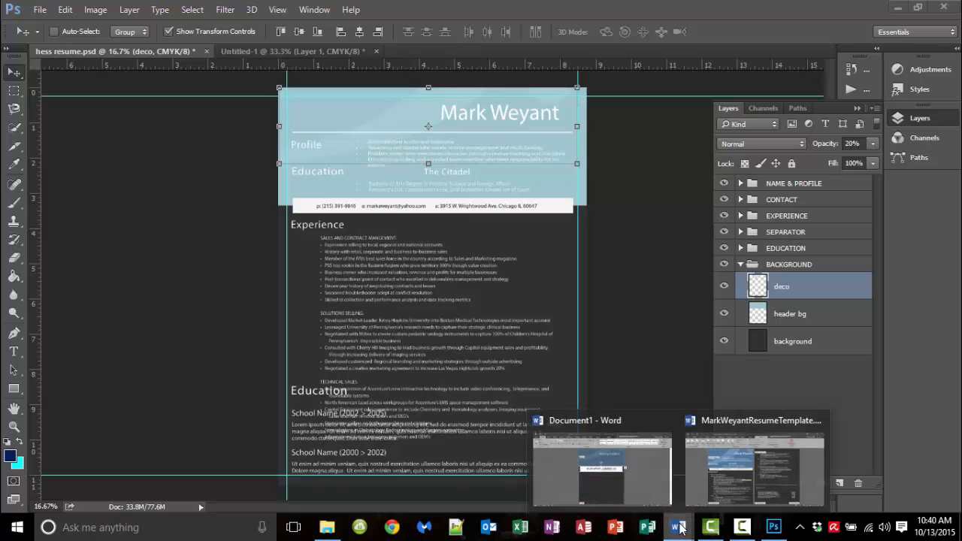
{"action": "left_click", "coordinate": [606, 491]}
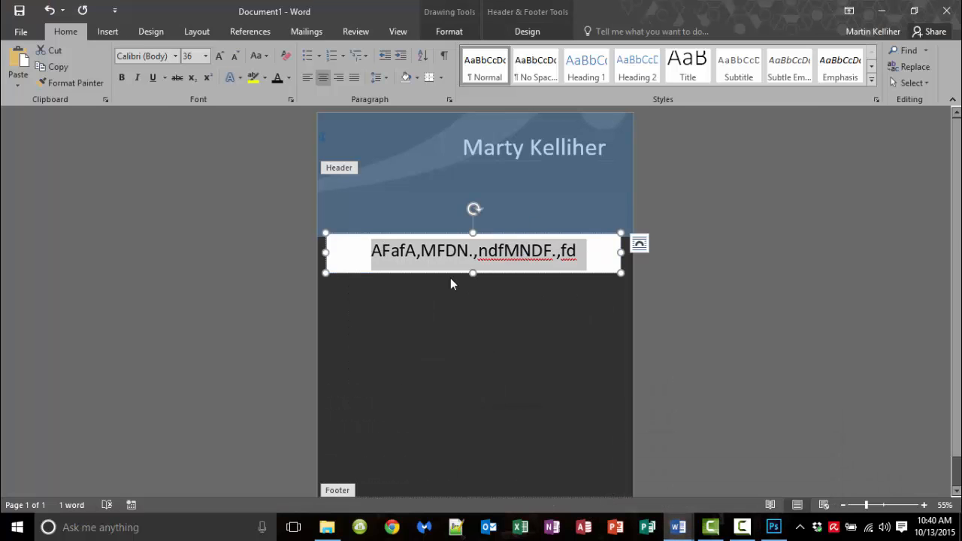
Open the recent resume template from File > Open, then minimize Word to reveal Photoshop
{"action": "left_click", "coordinate": [21, 33]}
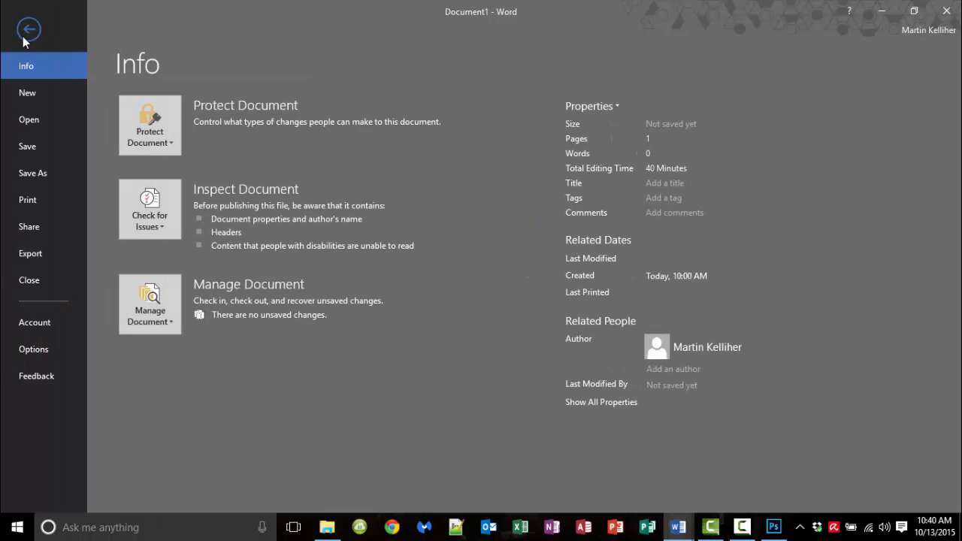
{"action": "left_click", "coordinate": [58, 122]}
{"action": "left_click", "coordinate": [408, 148]}
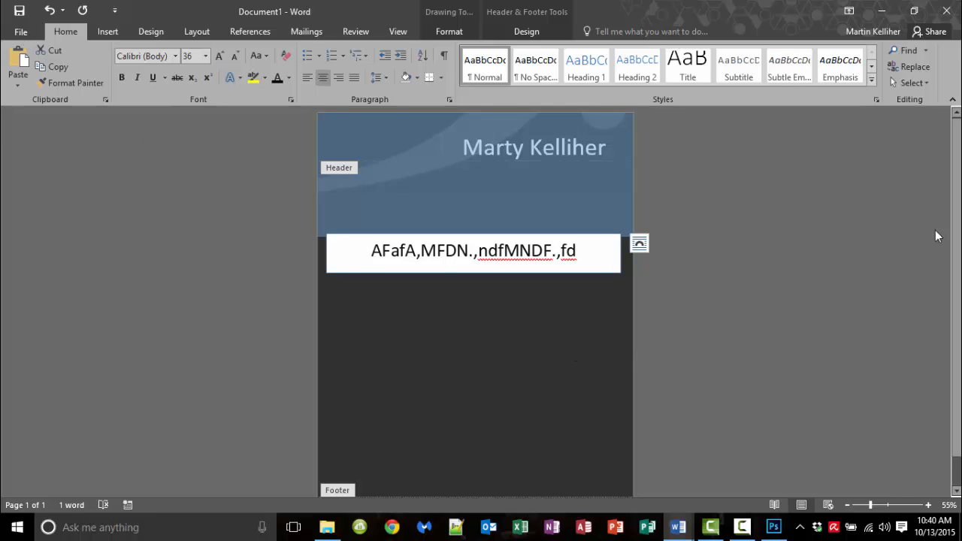
{"action": "left_click", "coordinate": [884, 16]}
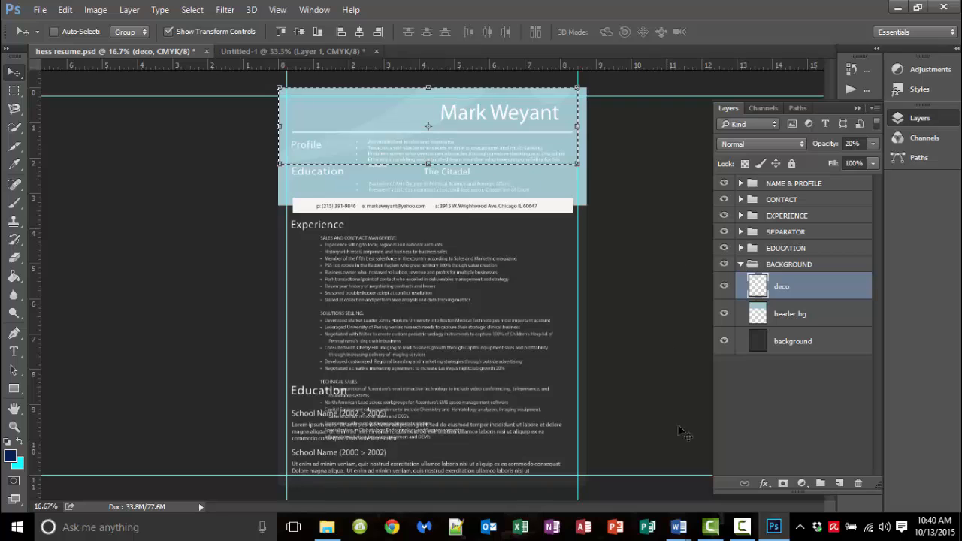
{"action": "left_click", "coordinate": [897, 9]}
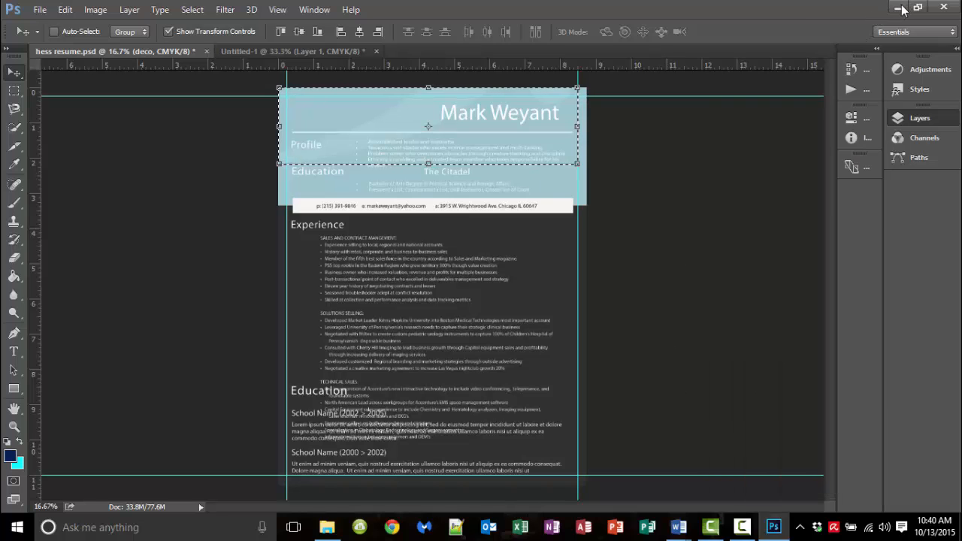
{"action": "mouse_move", "coordinate": [684, 527]}
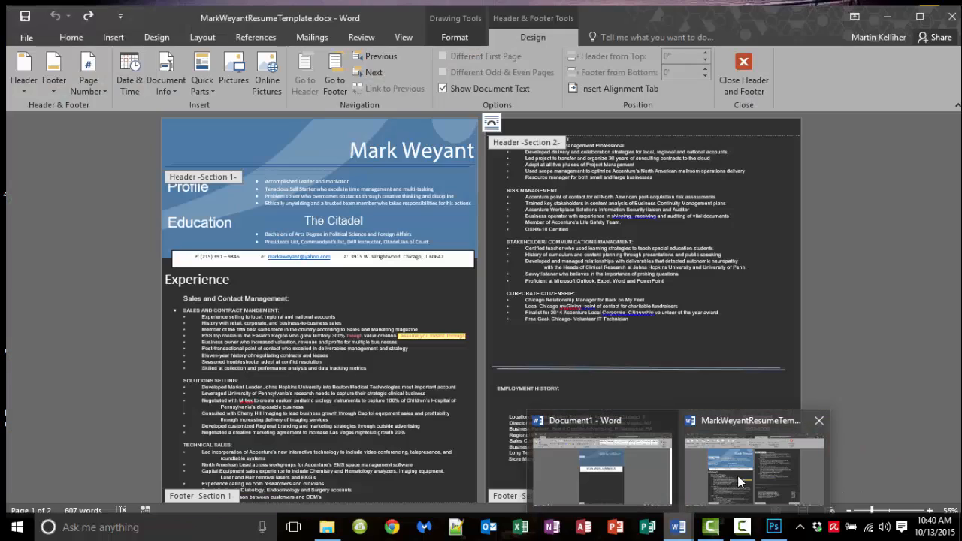
{"action": "left_click", "coordinate": [738, 476]}
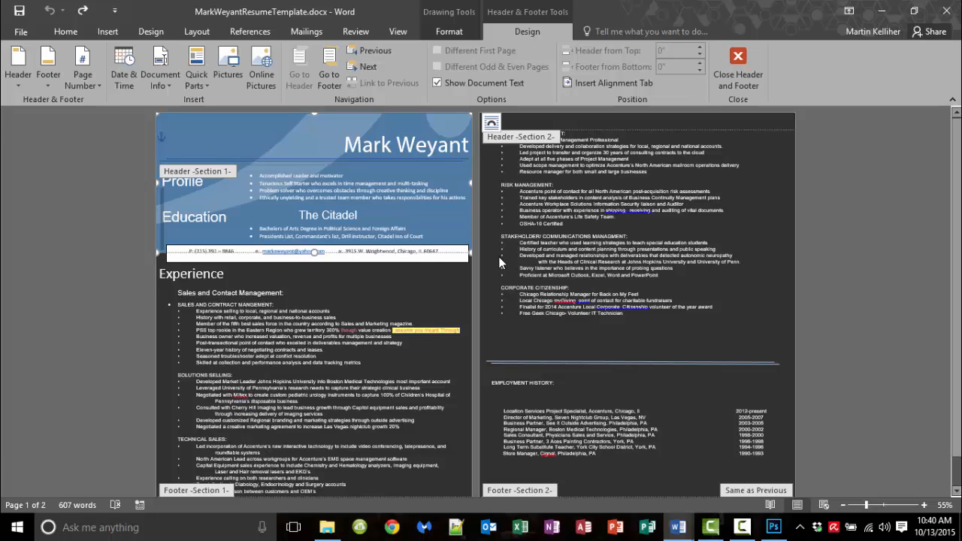
Scroll down the two-page resume template to its Experience and Employment History sections
{"action": "scroll", "coordinate": [479, 295], "scroll_direction": "down", "scroll_amount": 1}
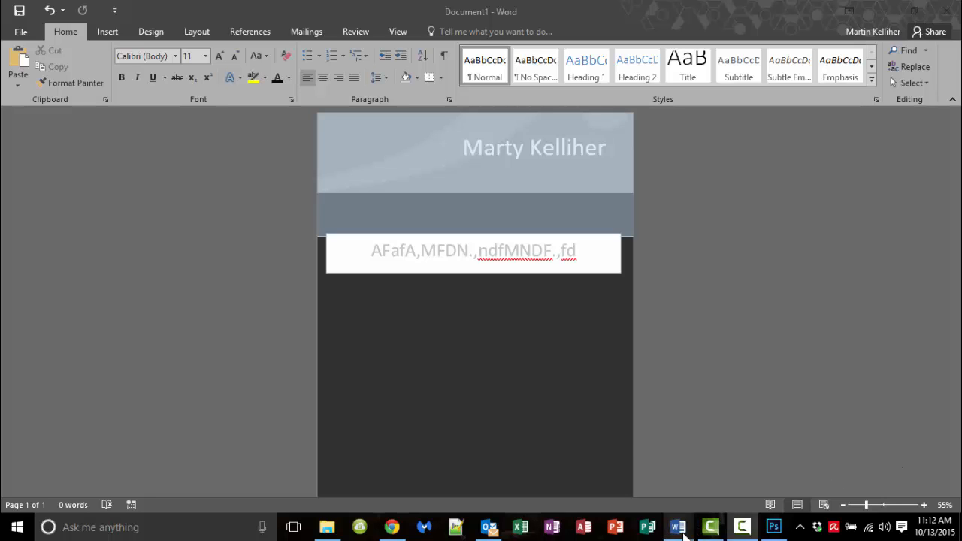
Bring back the resume template, zoom in to 77%, and deselect the Profile and Education cells
{"action": "mouse_move", "coordinate": [680, 528]}
{"action": "left_click", "coordinate": [760, 476]}
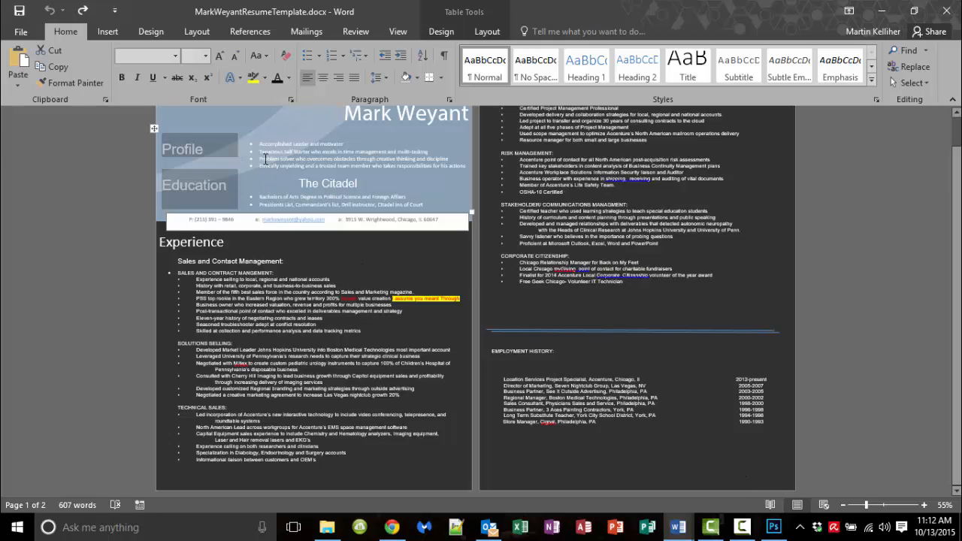
{"action": "scroll", "coordinate": [422, 163], "scroll_direction": "up", "scroll_amount": 1}
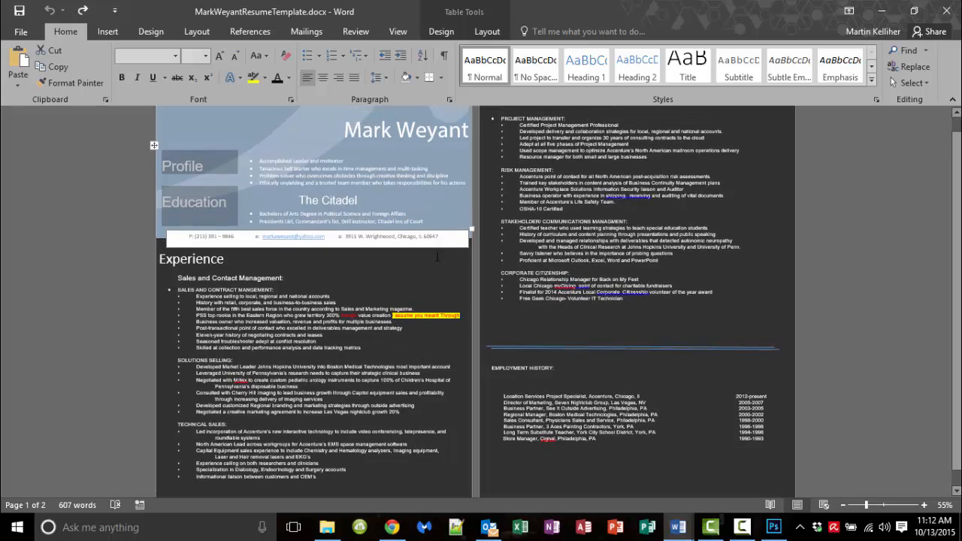
{"action": "left_click", "coordinate": [873, 506]}
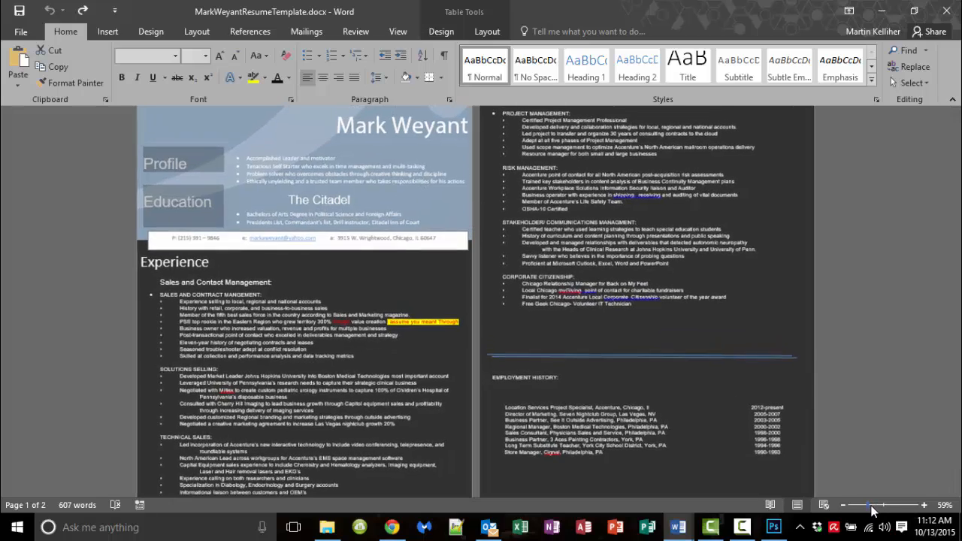
{"action": "scroll", "coordinate": [735, 474], "scroll_direction": "up", "scroll_amount": 2}
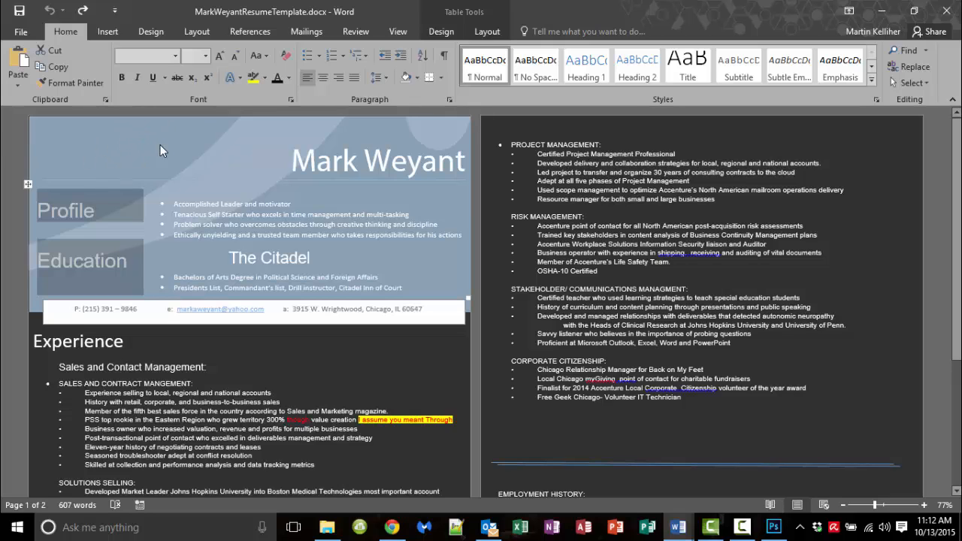
{"action": "left_click", "coordinate": [107, 265]}
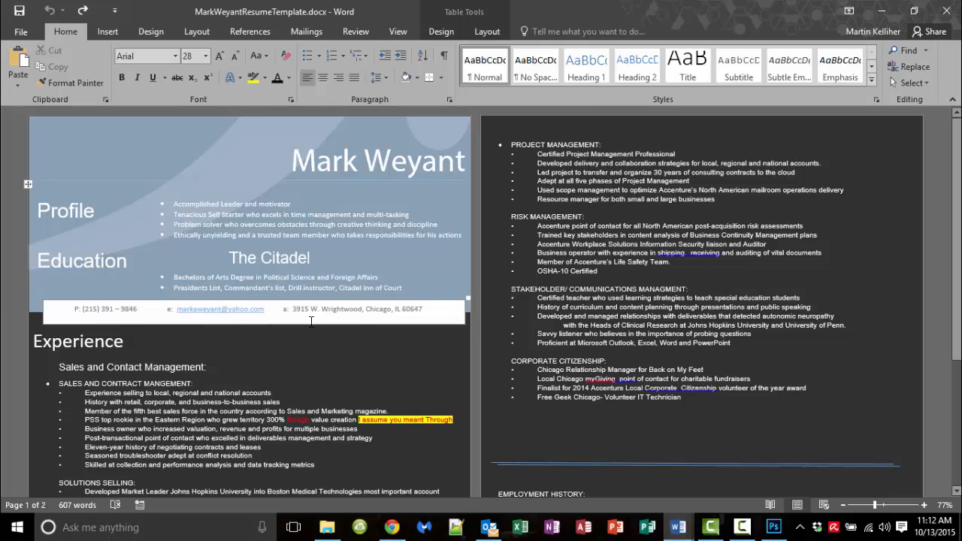
Preview both resume pages under File > Print, which print without the dark background
{"action": "left_click", "coordinate": [21, 32]}
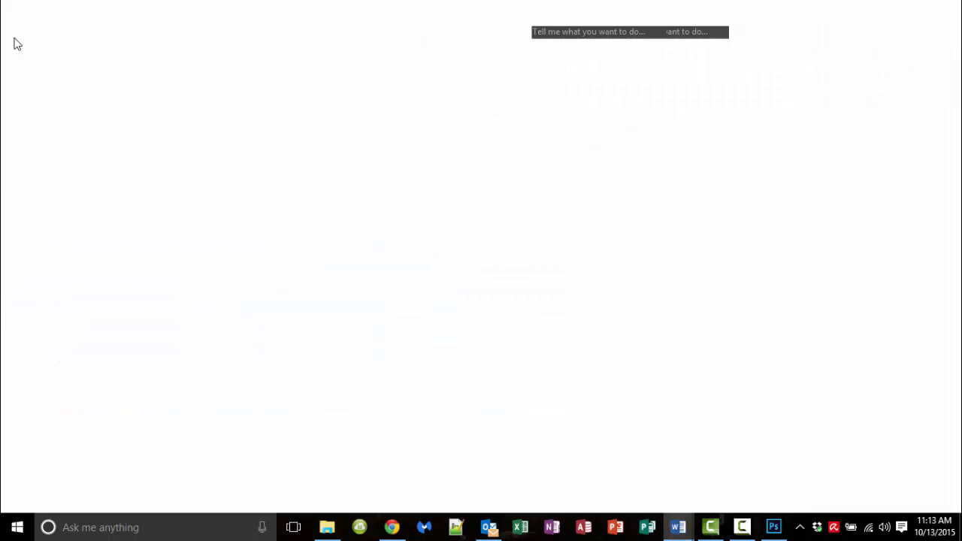
{"action": "left_click", "coordinate": [35, 200]}
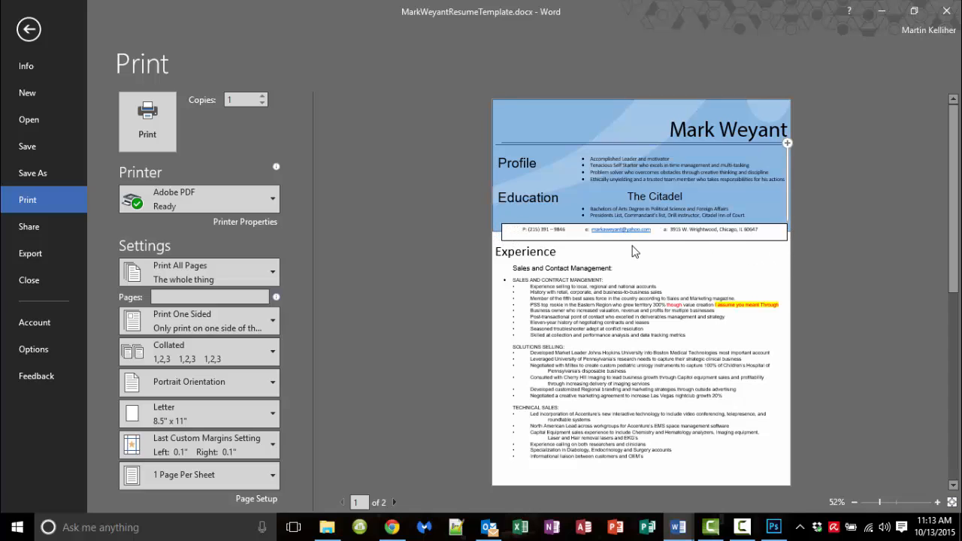
{"action": "scroll", "coordinate": [636, 254], "scroll_direction": "down", "scroll_amount": 2}
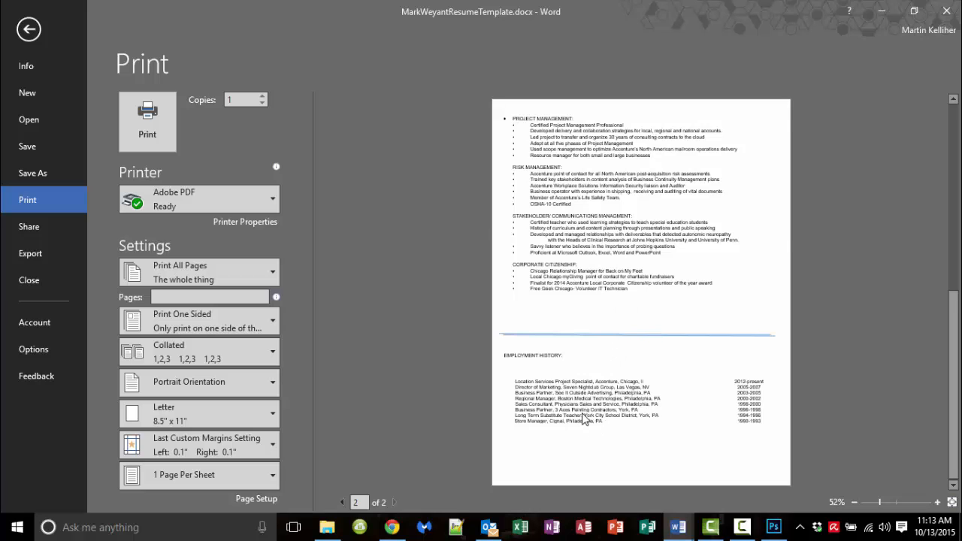
{"action": "scroll", "coordinate": [584, 415], "scroll_direction": "up", "scroll_amount": 3}
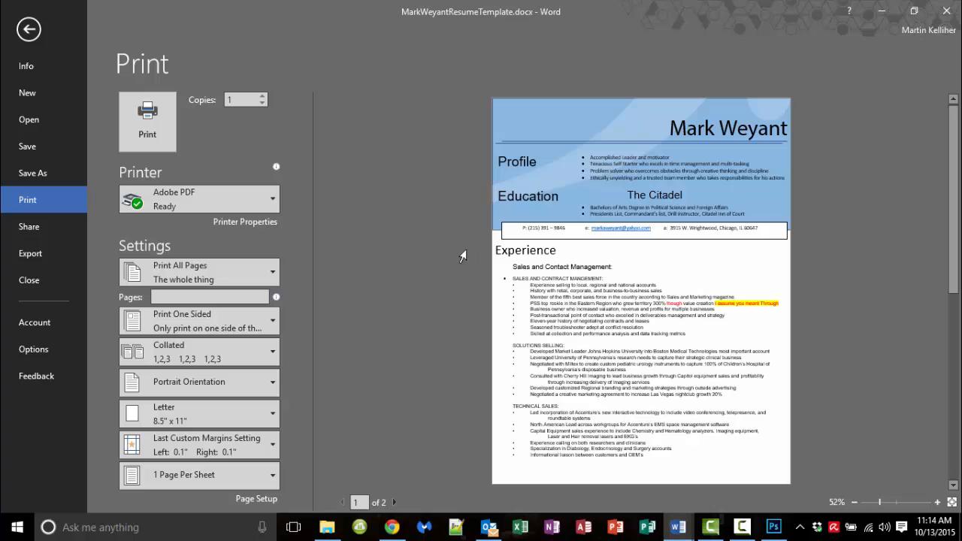
In Word Options > Display, check Print background colors and images
{"action": "left_click", "coordinate": [40, 355]}
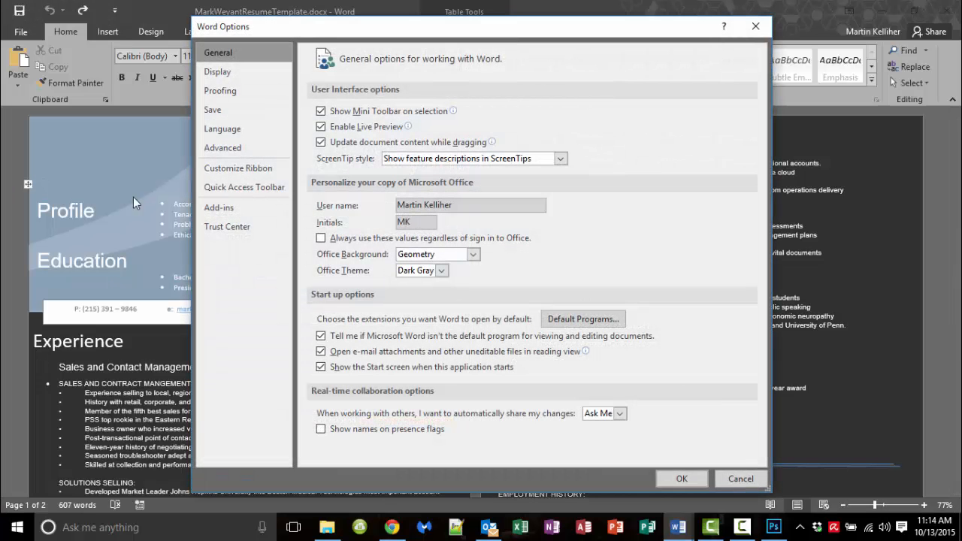
{"action": "left_click", "coordinate": [234, 71]}
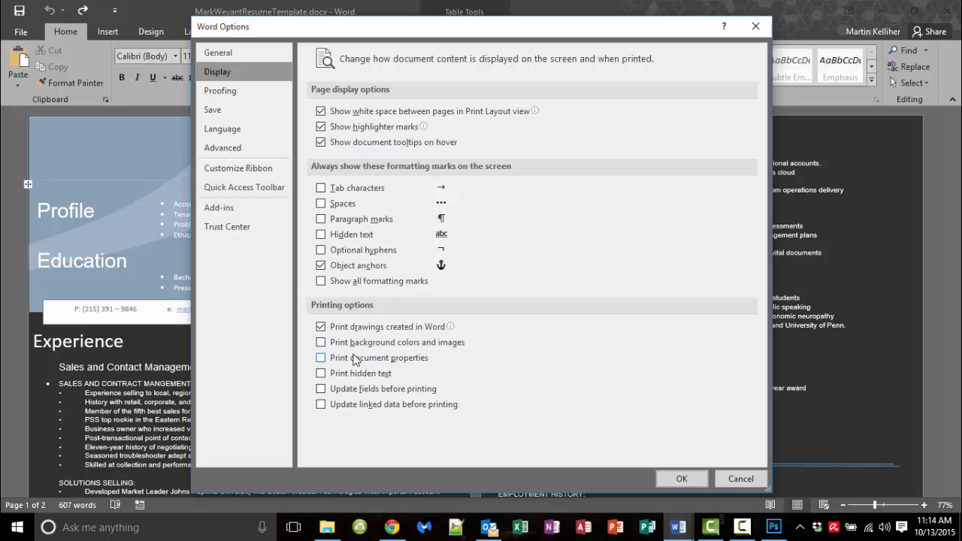
{"action": "left_click", "coordinate": [321, 343]}
Apply the option, confirm both print preview pages now show the dark background, and return to editing
{"action": "left_click", "coordinate": [681, 479]}
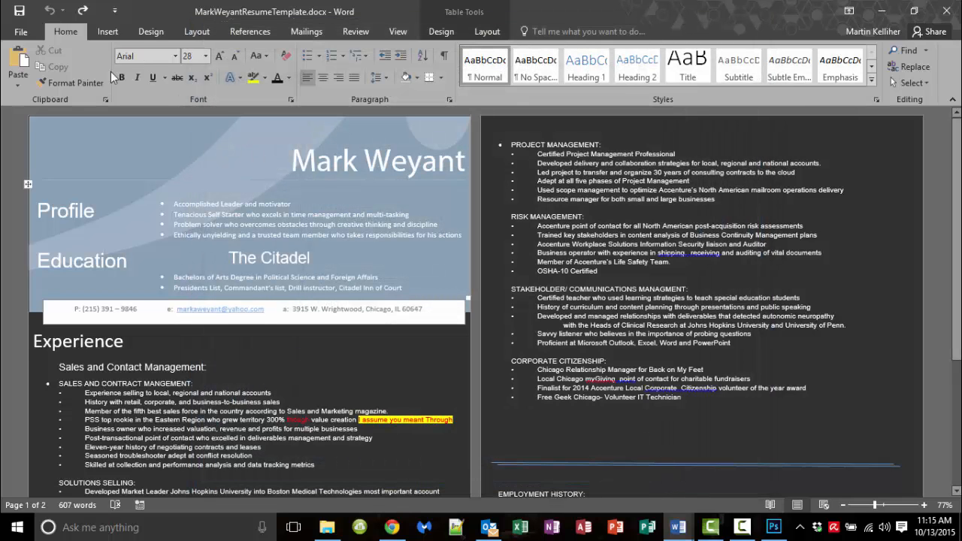
{"action": "left_click", "coordinate": [12, 34]}
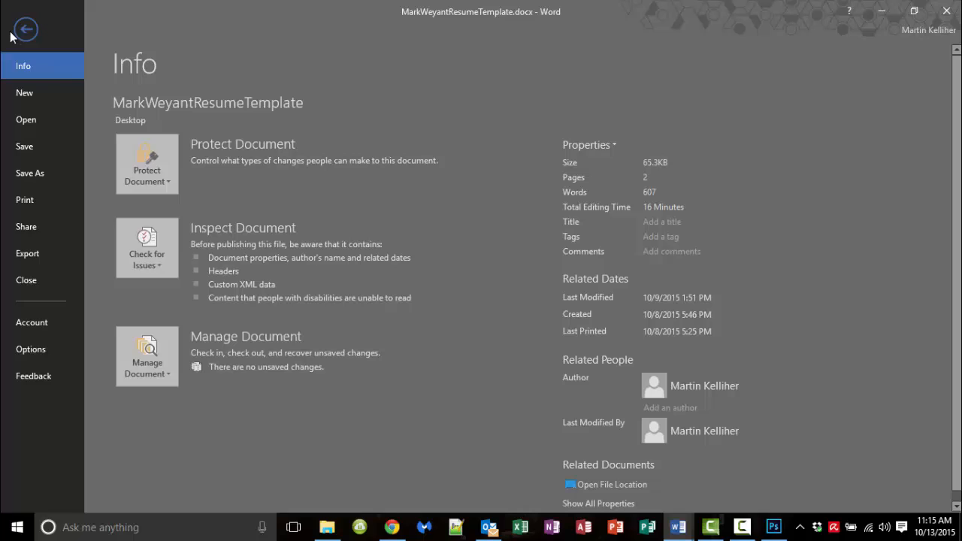
{"action": "left_click", "coordinate": [48, 203]}
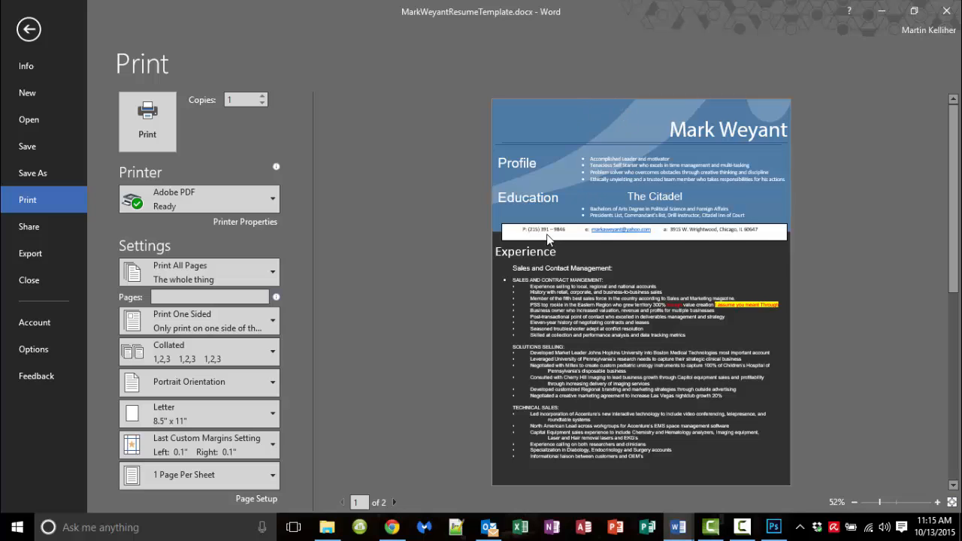
{"action": "scroll", "coordinate": [542, 241], "scroll_direction": "down", "scroll_amount": 1}
{"action": "scroll", "coordinate": [539, 245], "scroll_direction": "up", "scroll_amount": 1}
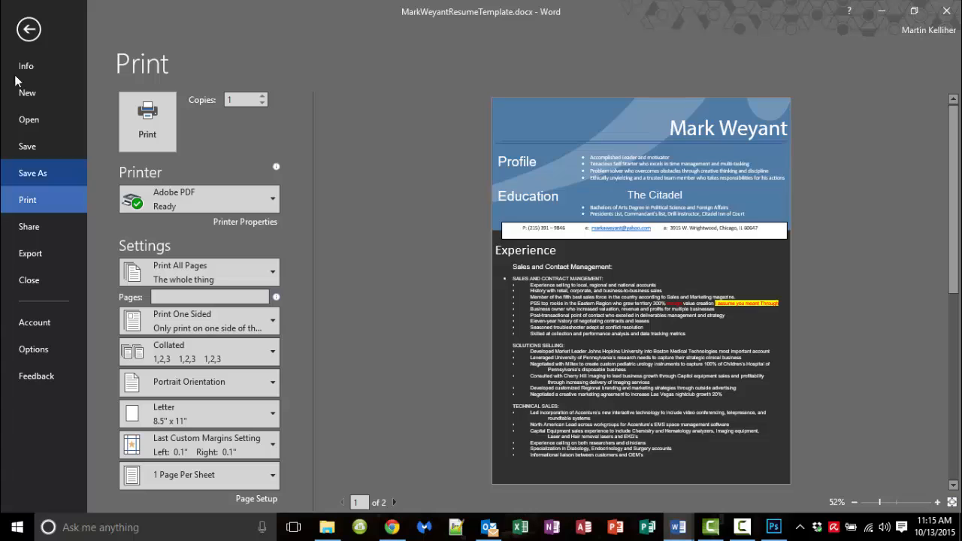
{"action": "left_click", "coordinate": [23, 36]}
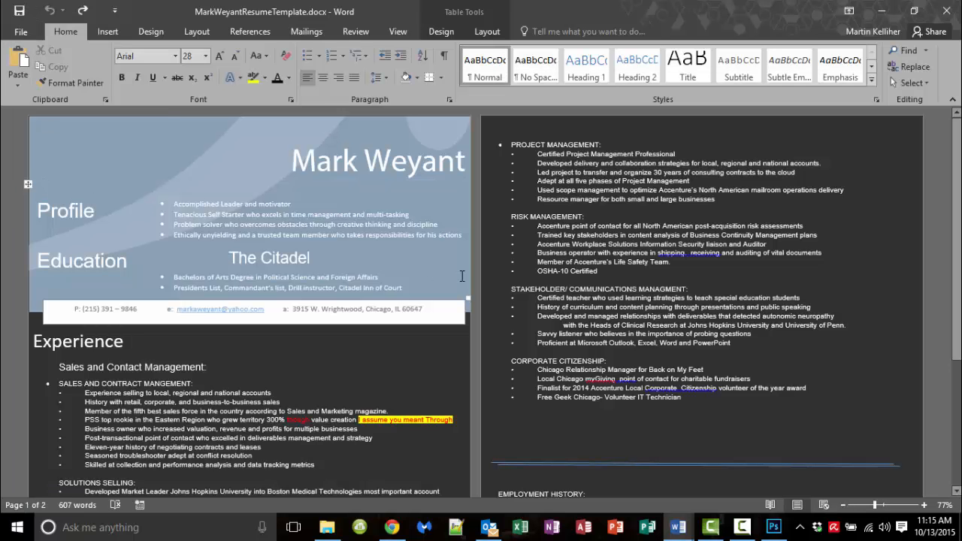